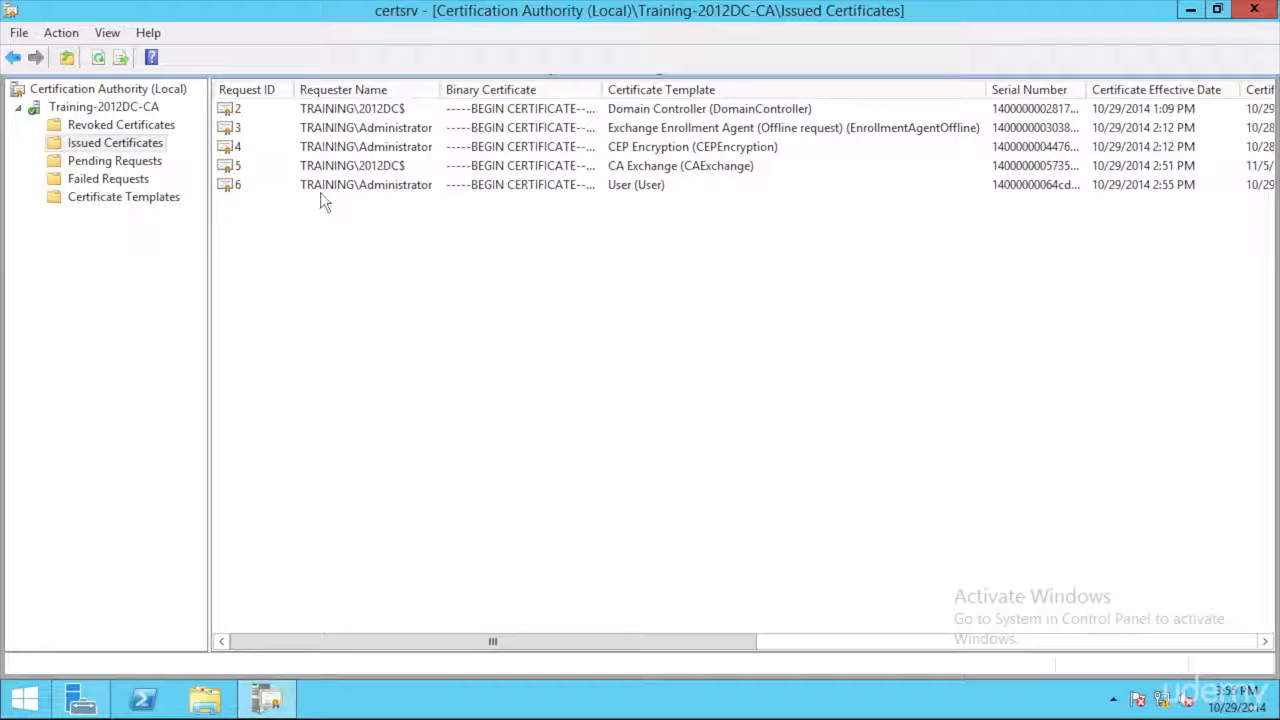
# Step: Revoke the issued User certificate with request ID 6 for the reason Key Compromise, and display the revoked certificates list
pyautogui.click(323, 188)
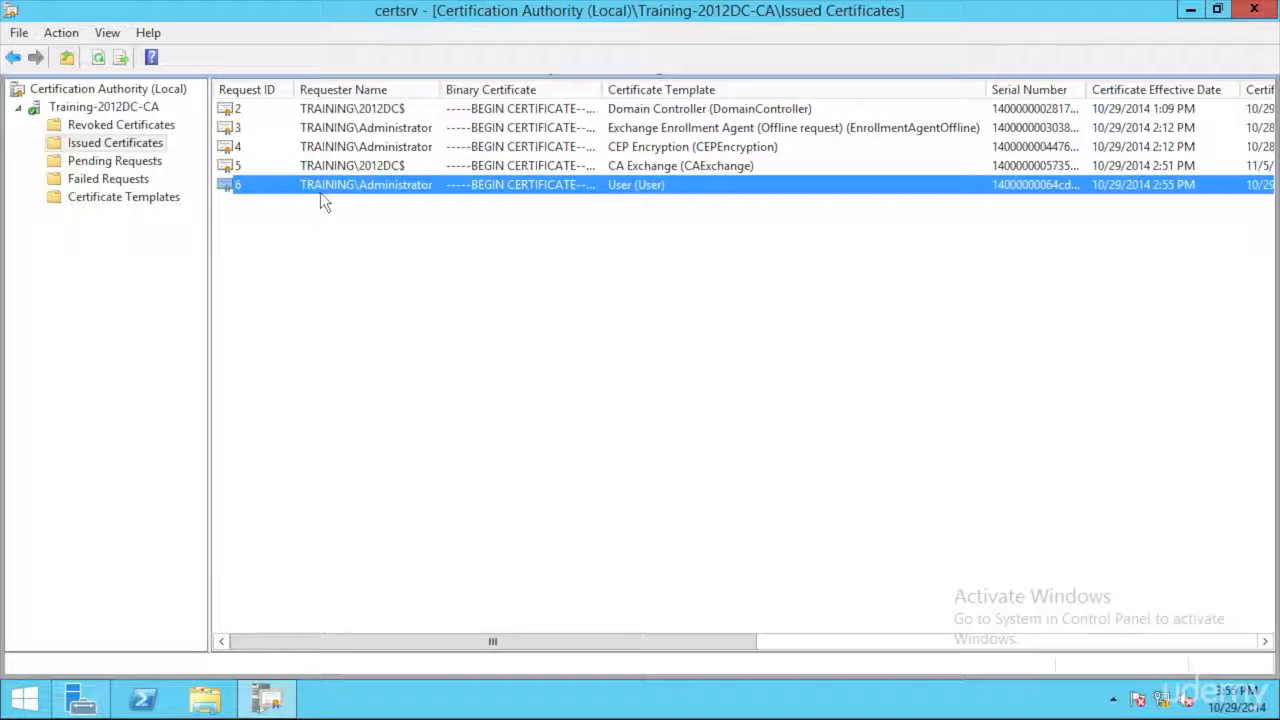
pyautogui.rightClick(322, 200)
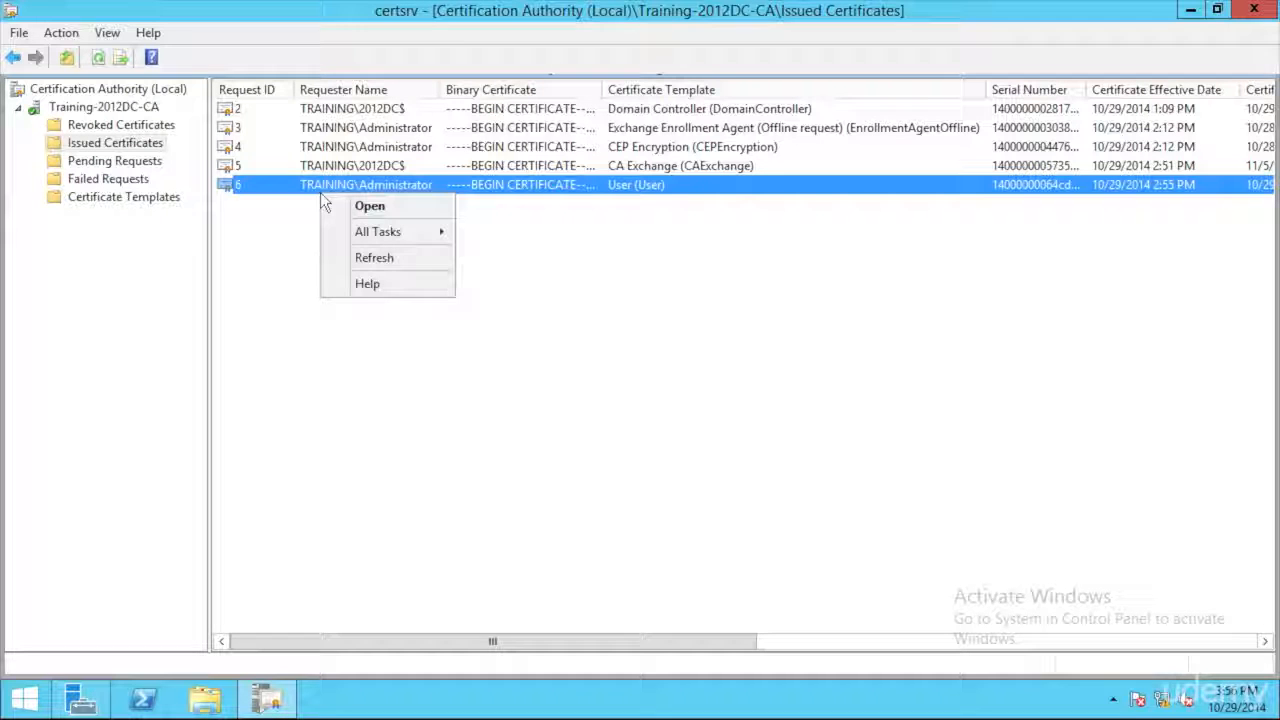
pyautogui.moveTo(388, 237)
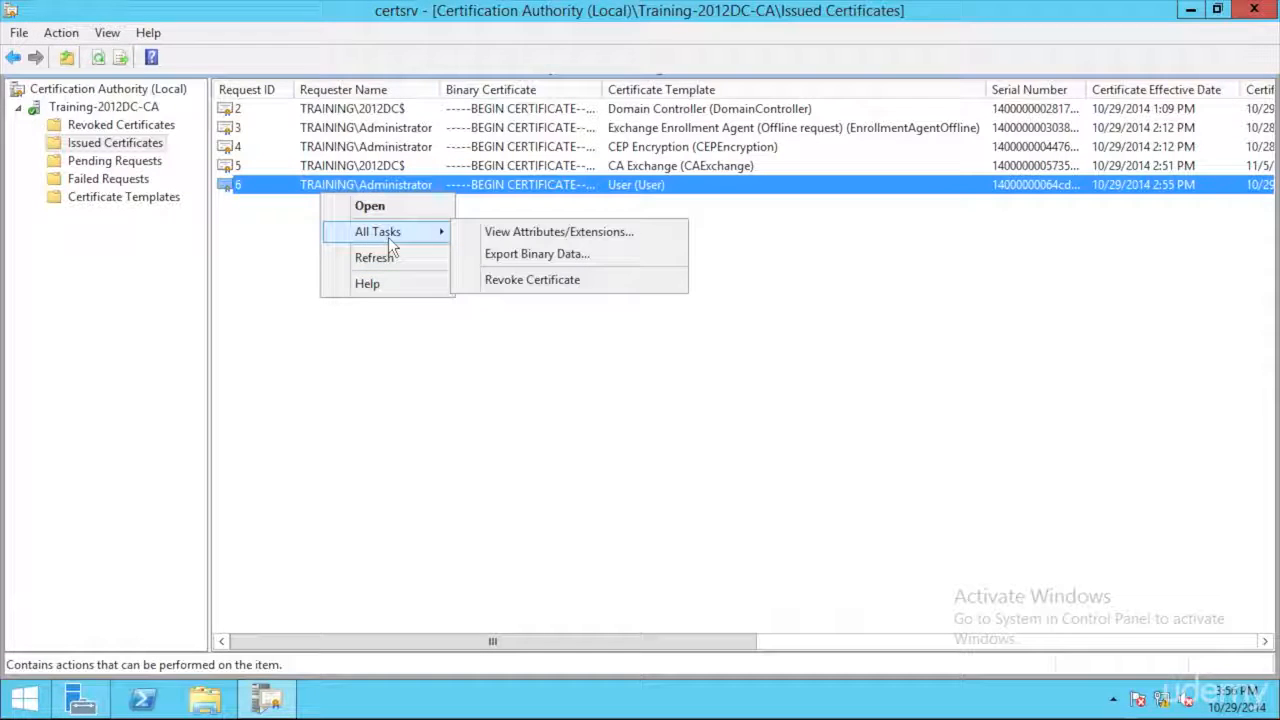
pyautogui.click(527, 283)
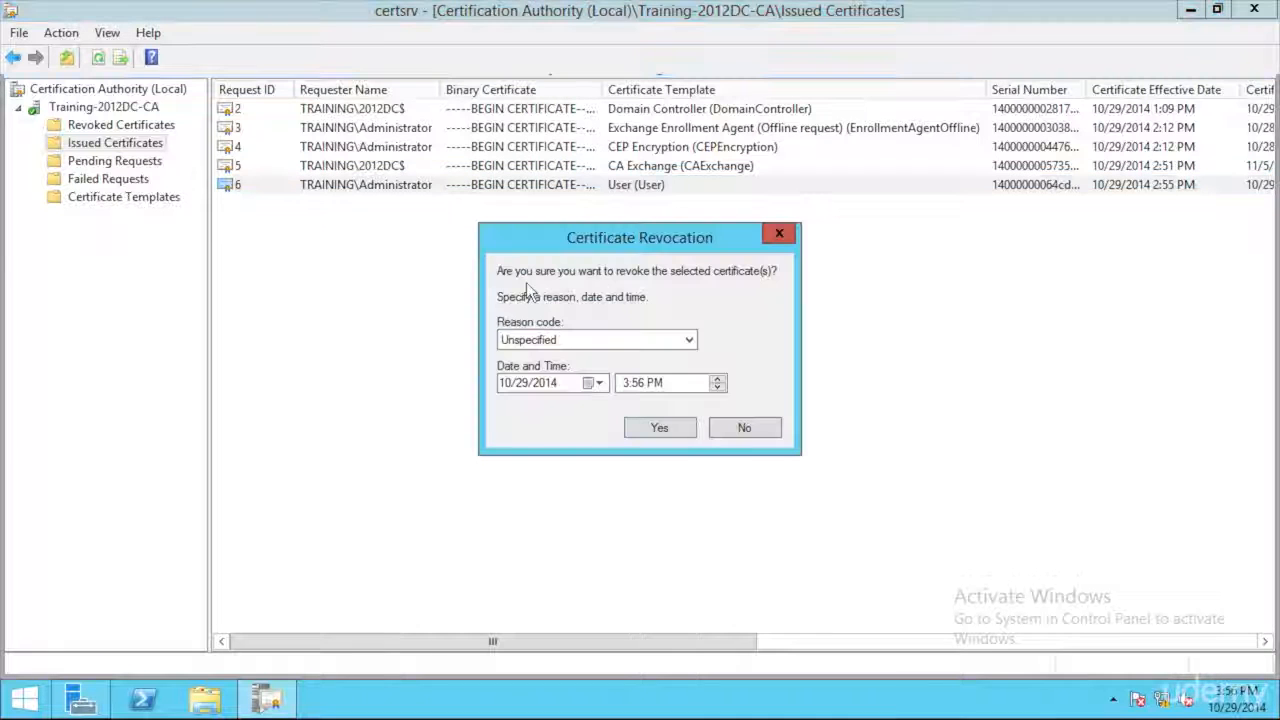
pyautogui.click(689, 341)
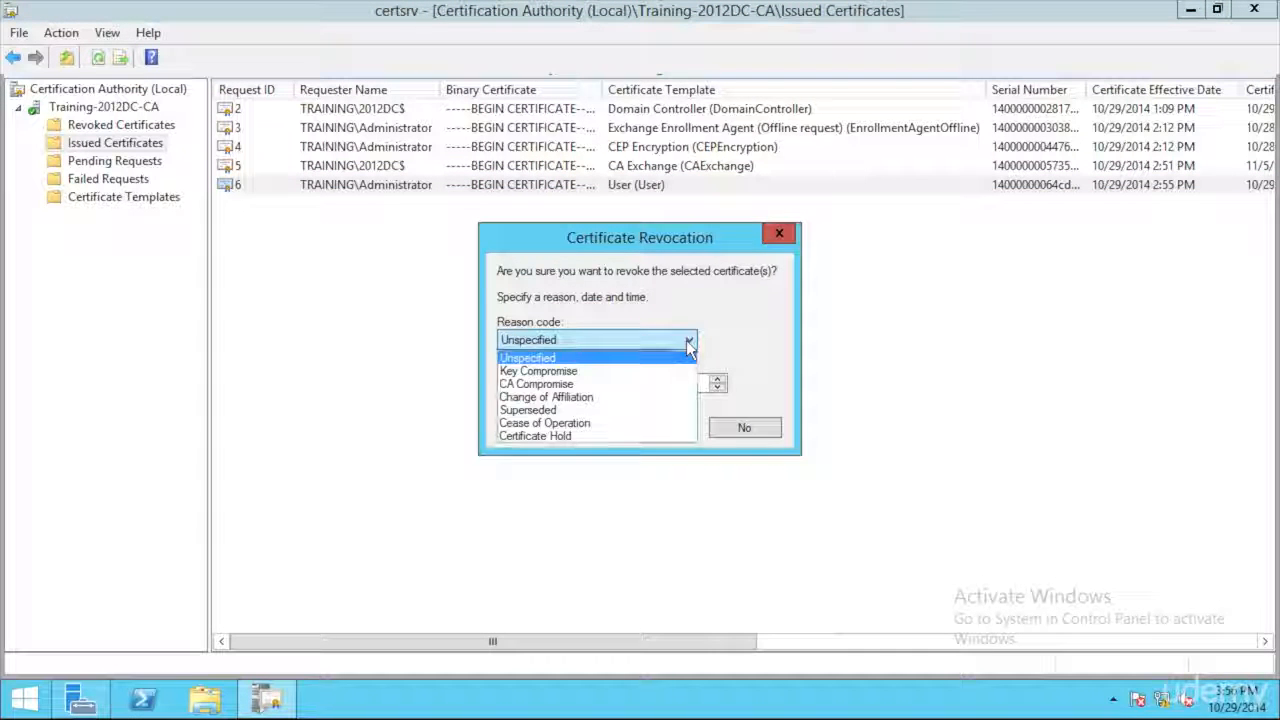
pyautogui.click(572, 370)
pyautogui.click(660, 428)
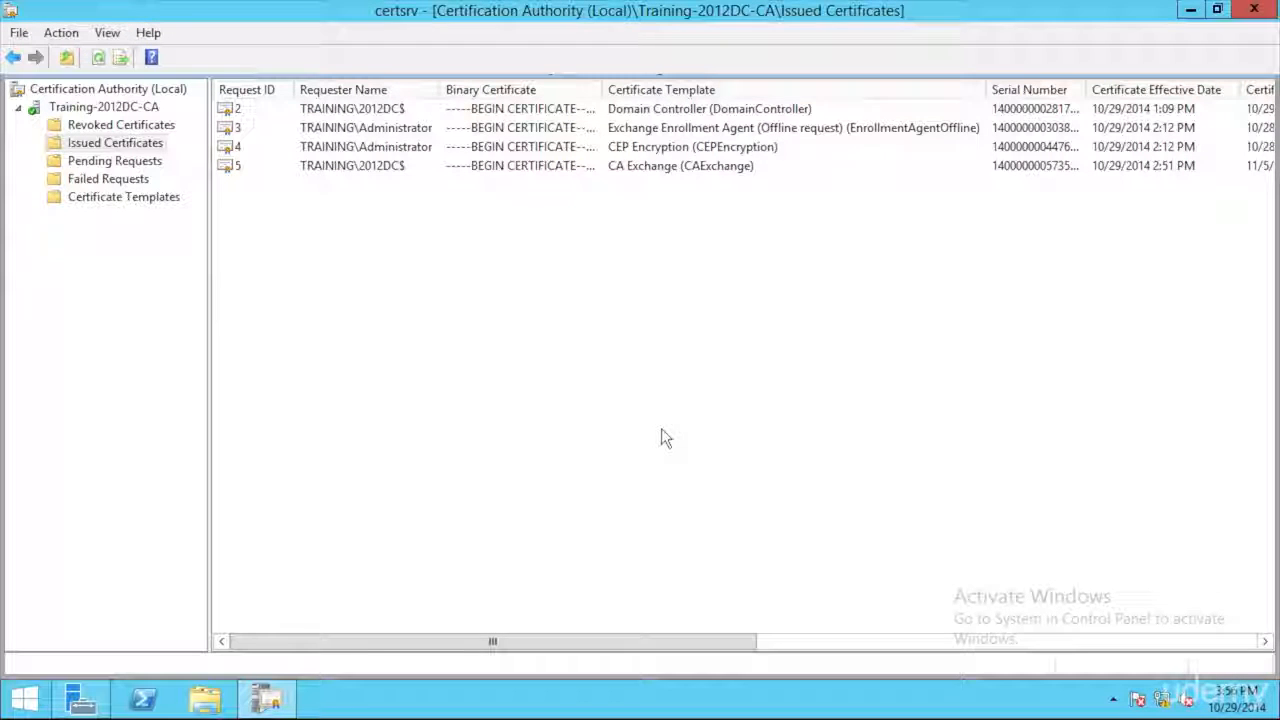
pyautogui.click(115, 125)
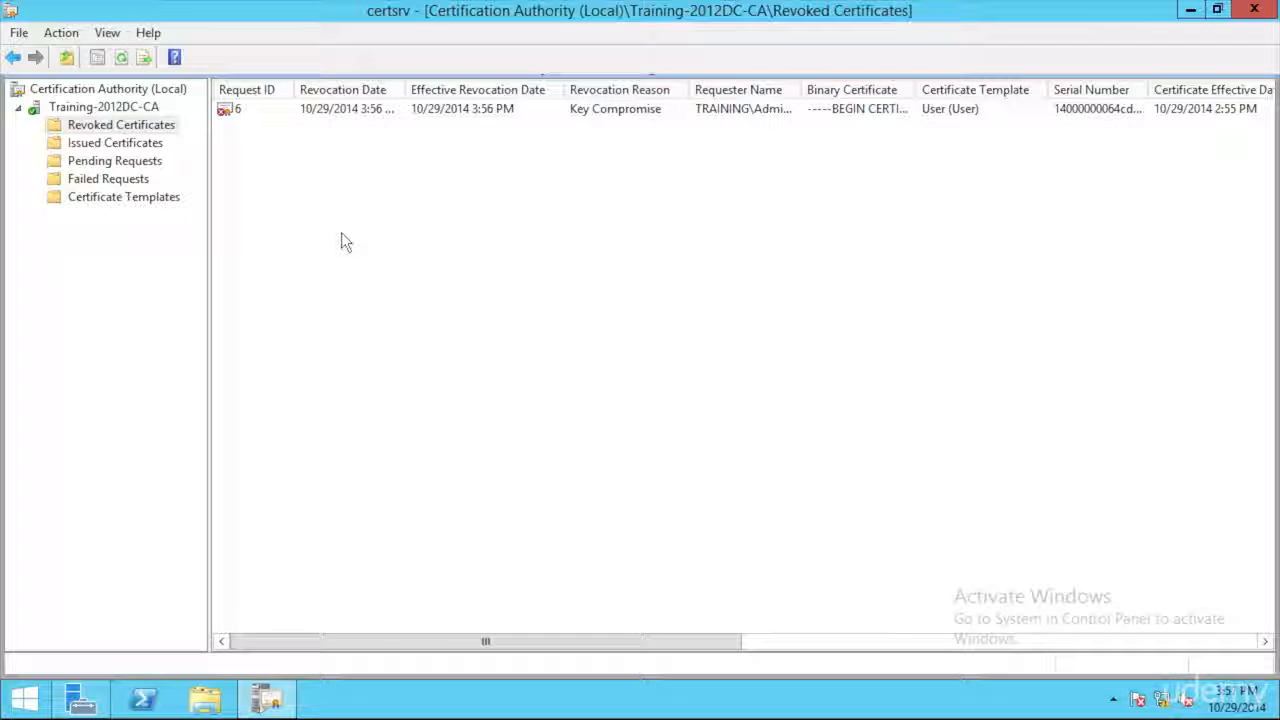
# Step: Switch to Server Manager and launch the Online Responder Management tool
pyautogui.click(80, 698)
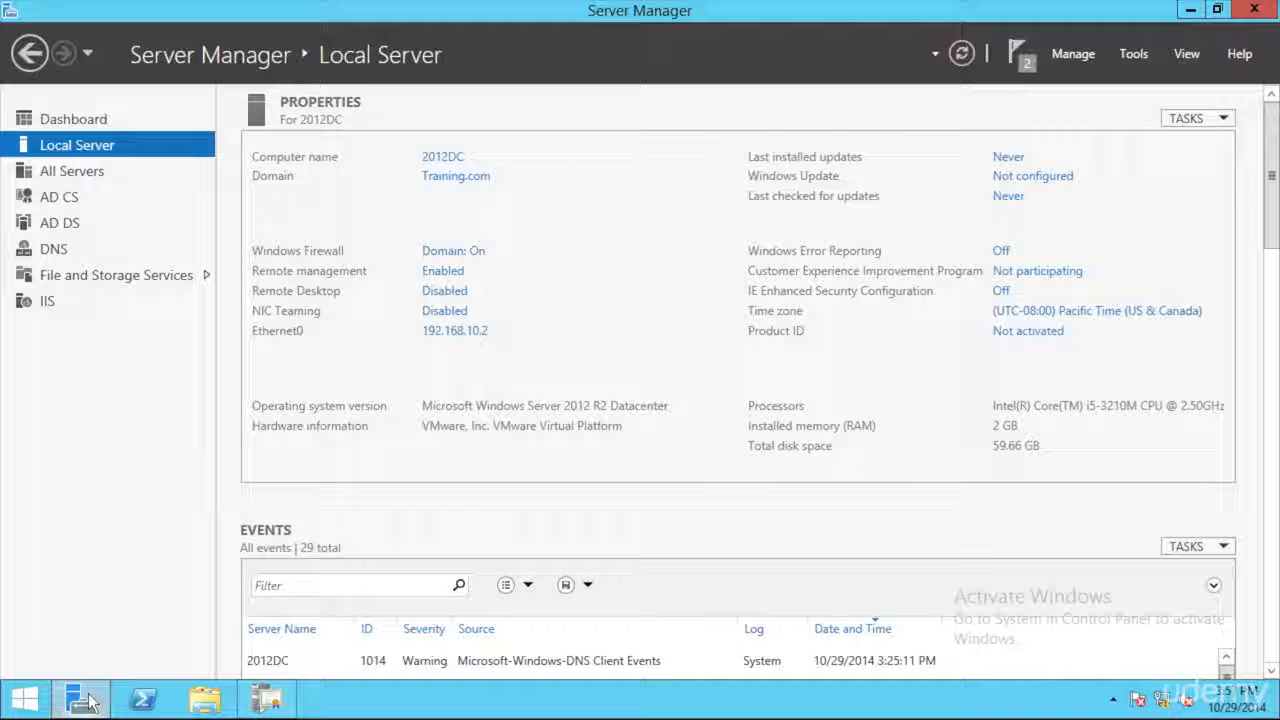
pyautogui.click(1140, 52)
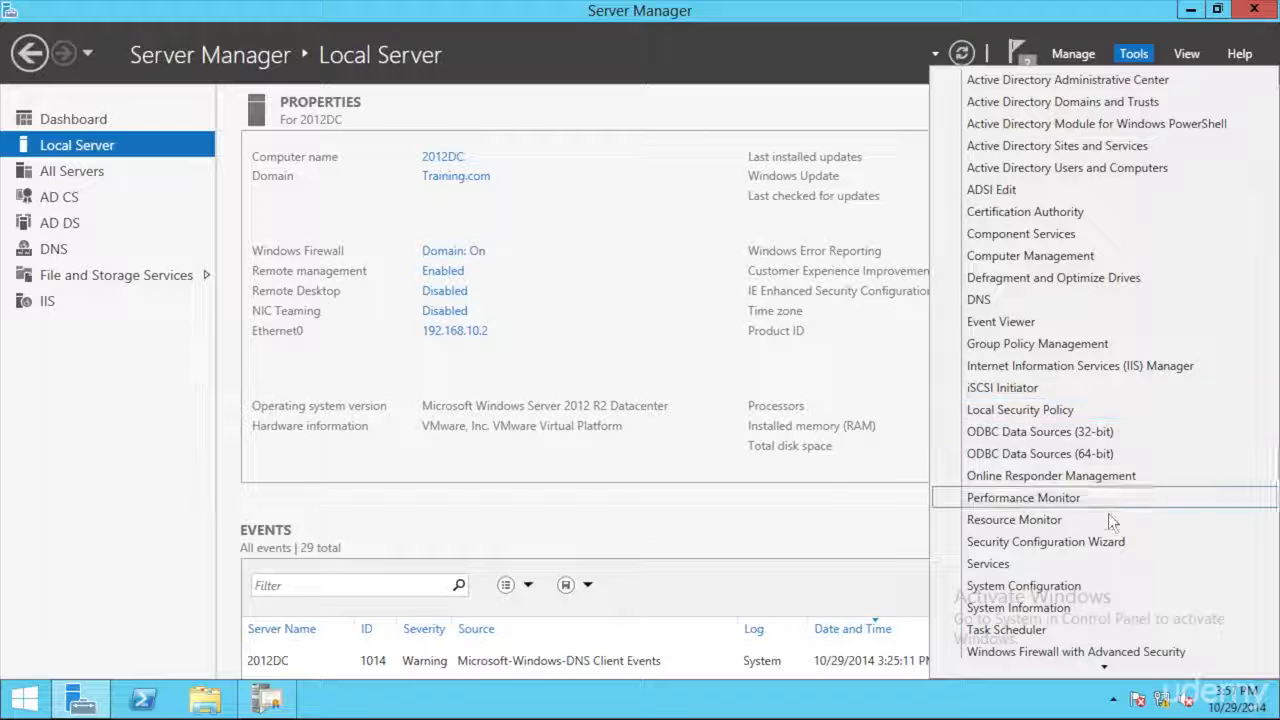
pyautogui.scroll(-1, 1125, 566)
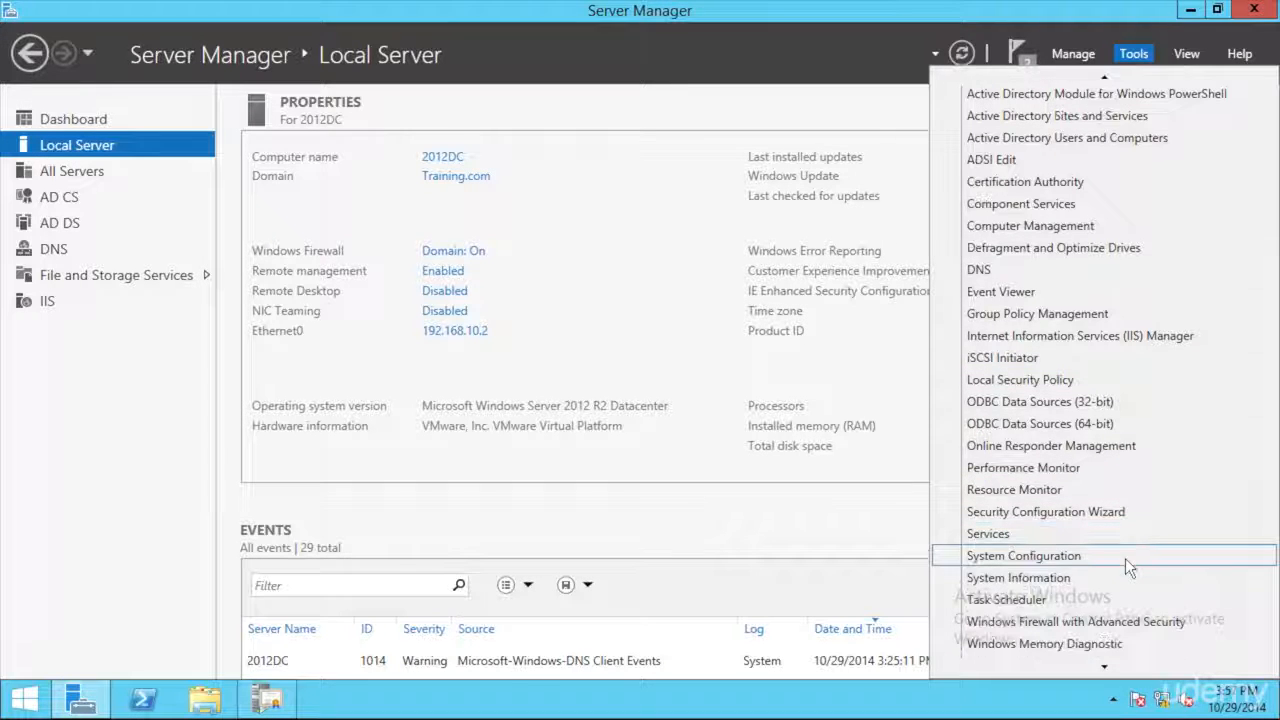
pyautogui.click(1014, 447)
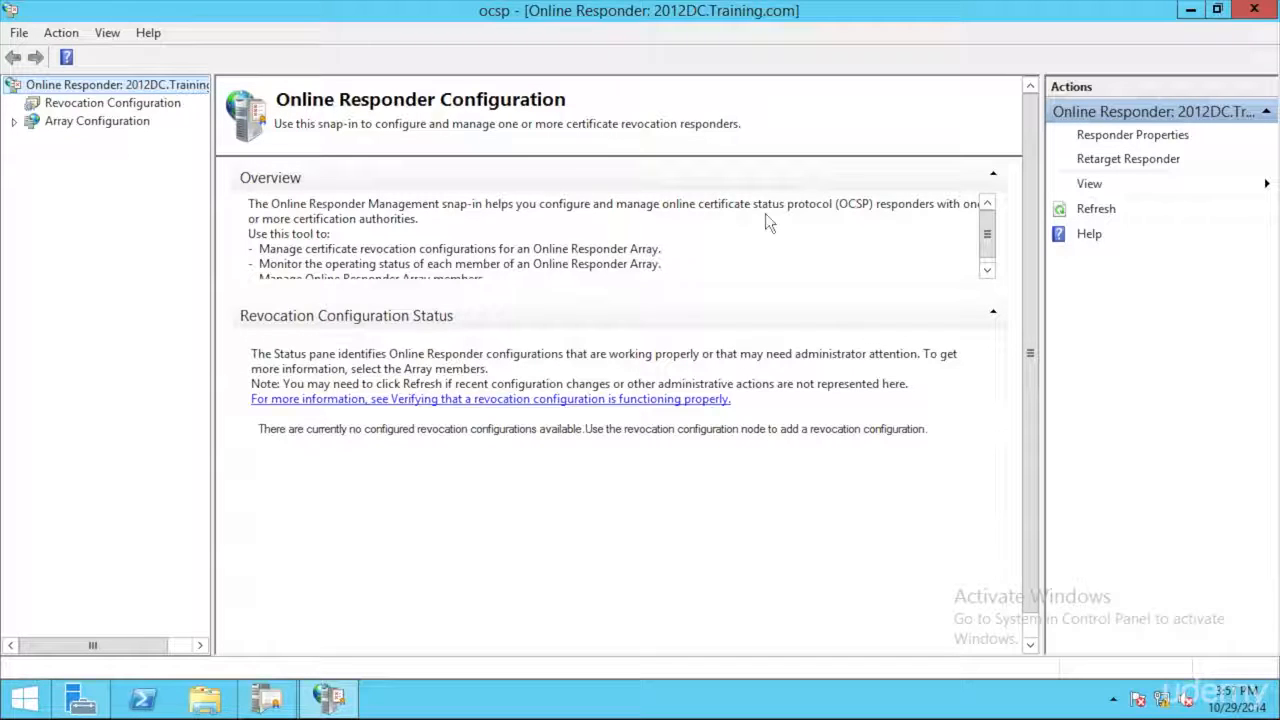
# Step: Start adding a revocation configuration and name it Revocation
pyautogui.click(105, 106)
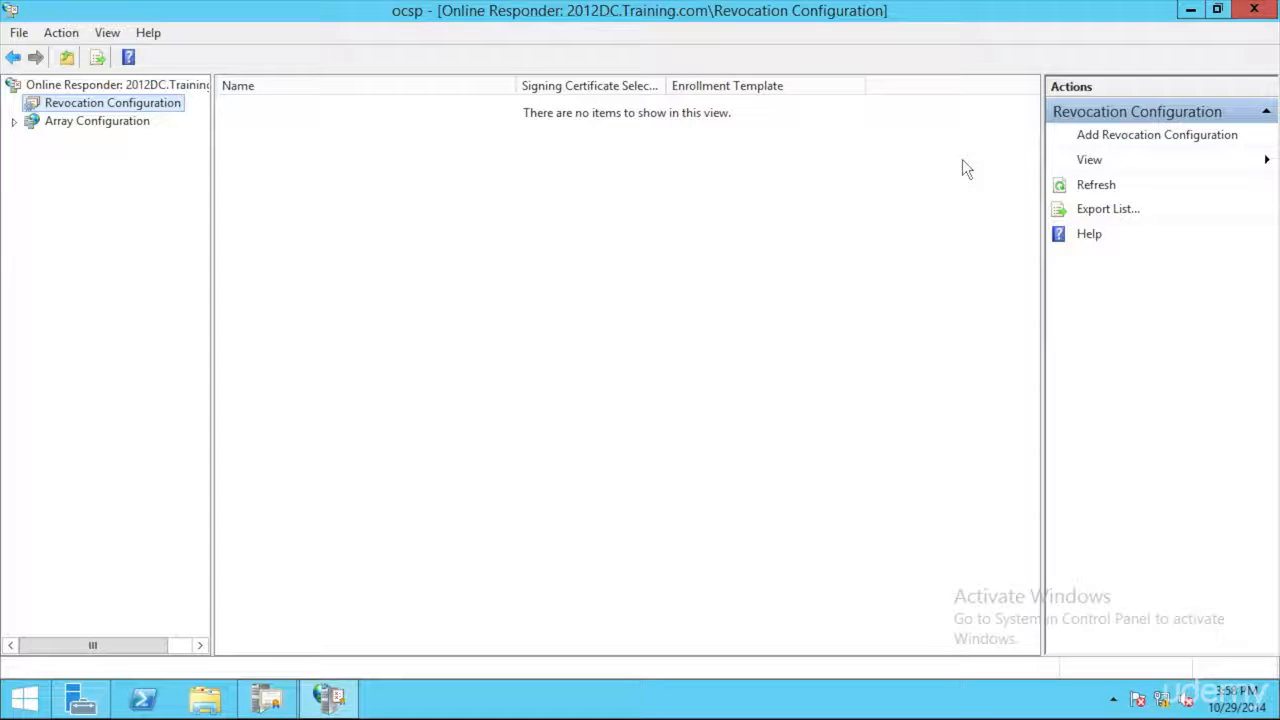
pyautogui.click(1175, 140)
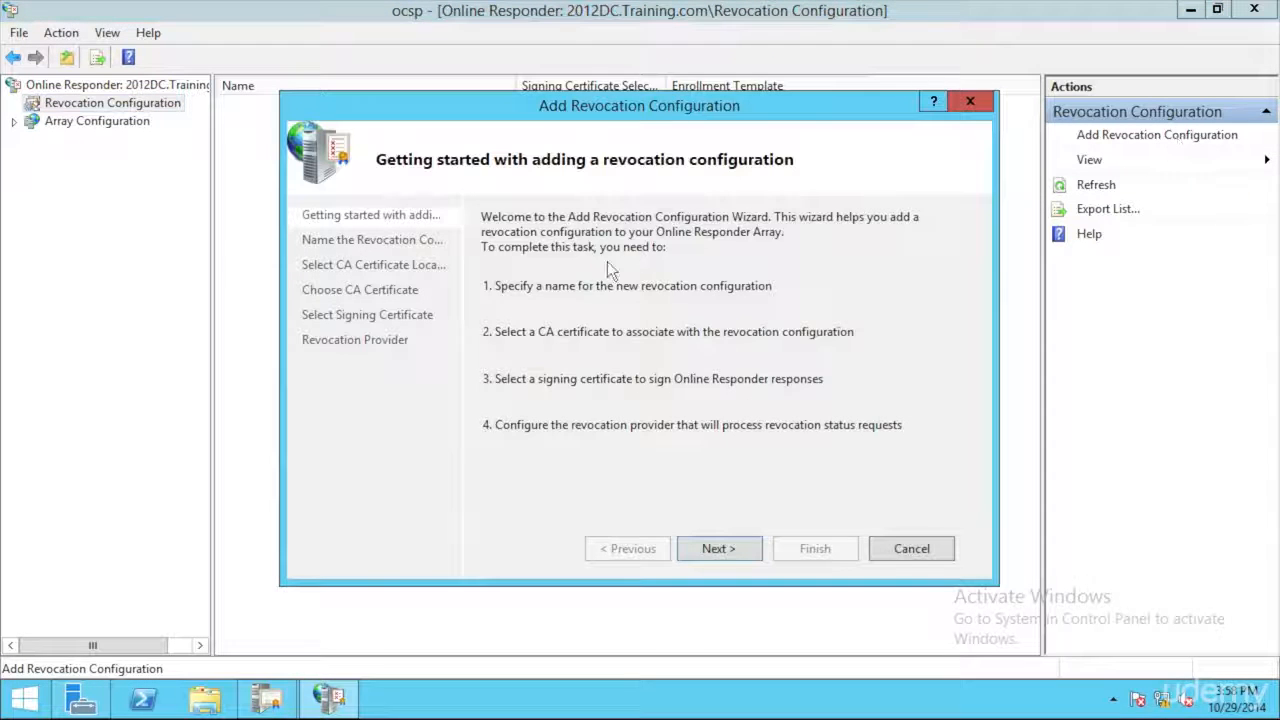
pyautogui.click(725, 547)
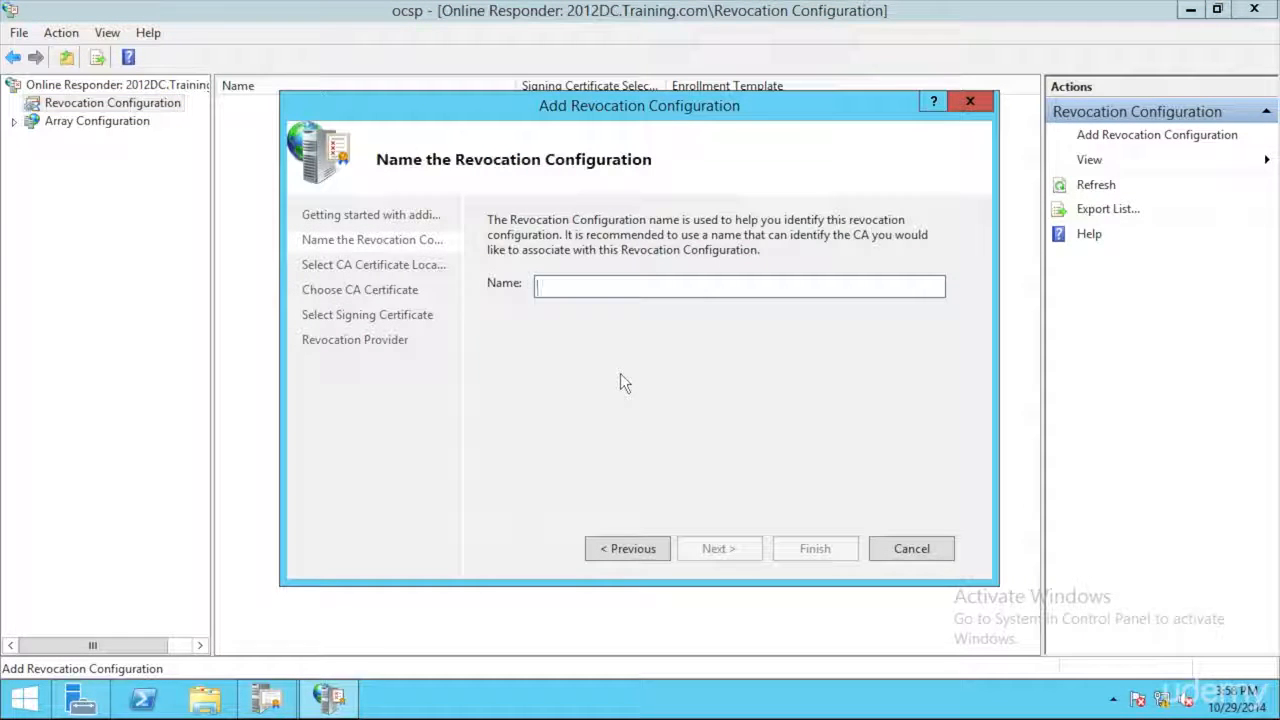
pyautogui.write('Revocation')
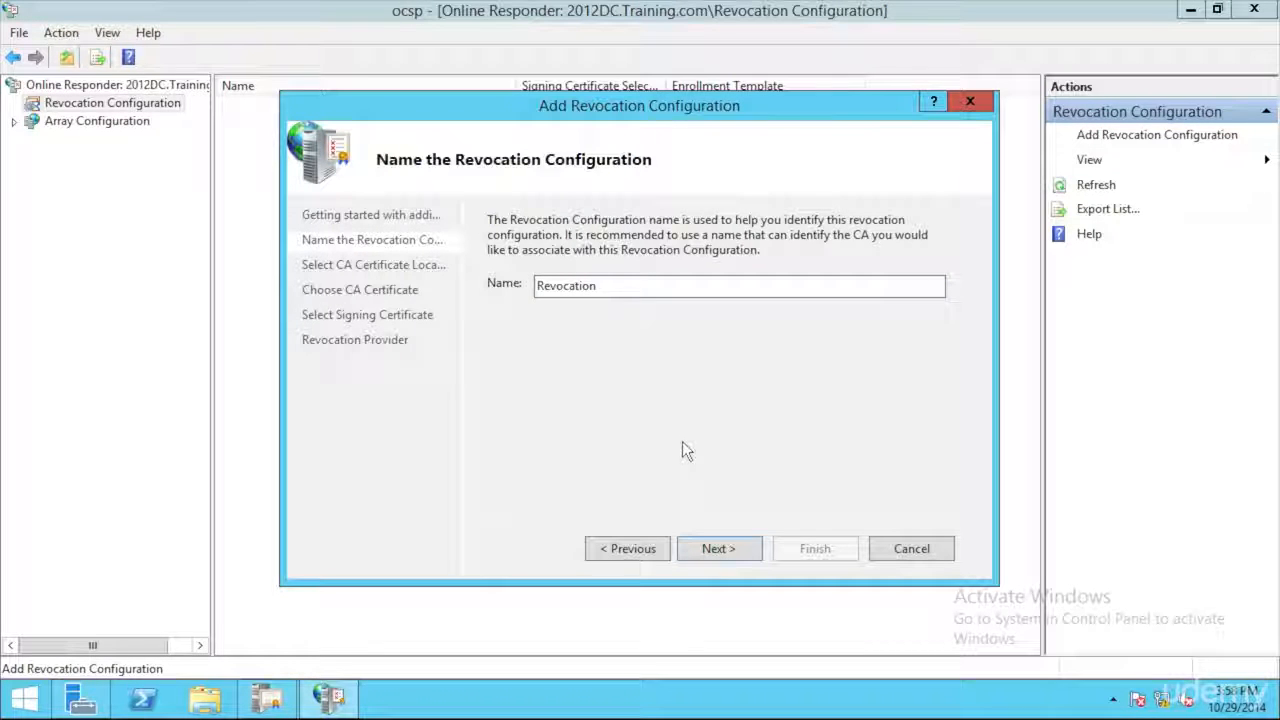
pyautogui.click(721, 549)
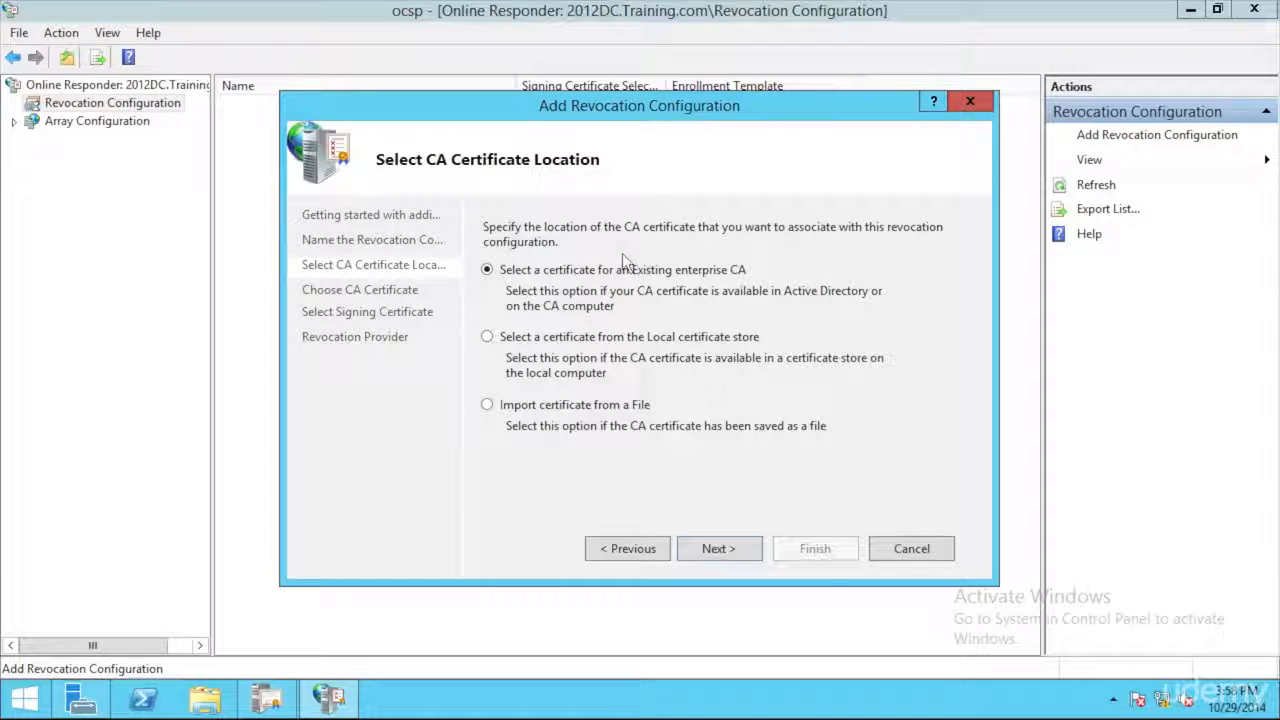
# Step: Use an existing enterprise CA's certificate published in Active Directory, choosing Training-2012DC-CA for the revocation configuration
pyautogui.click(737, 549)
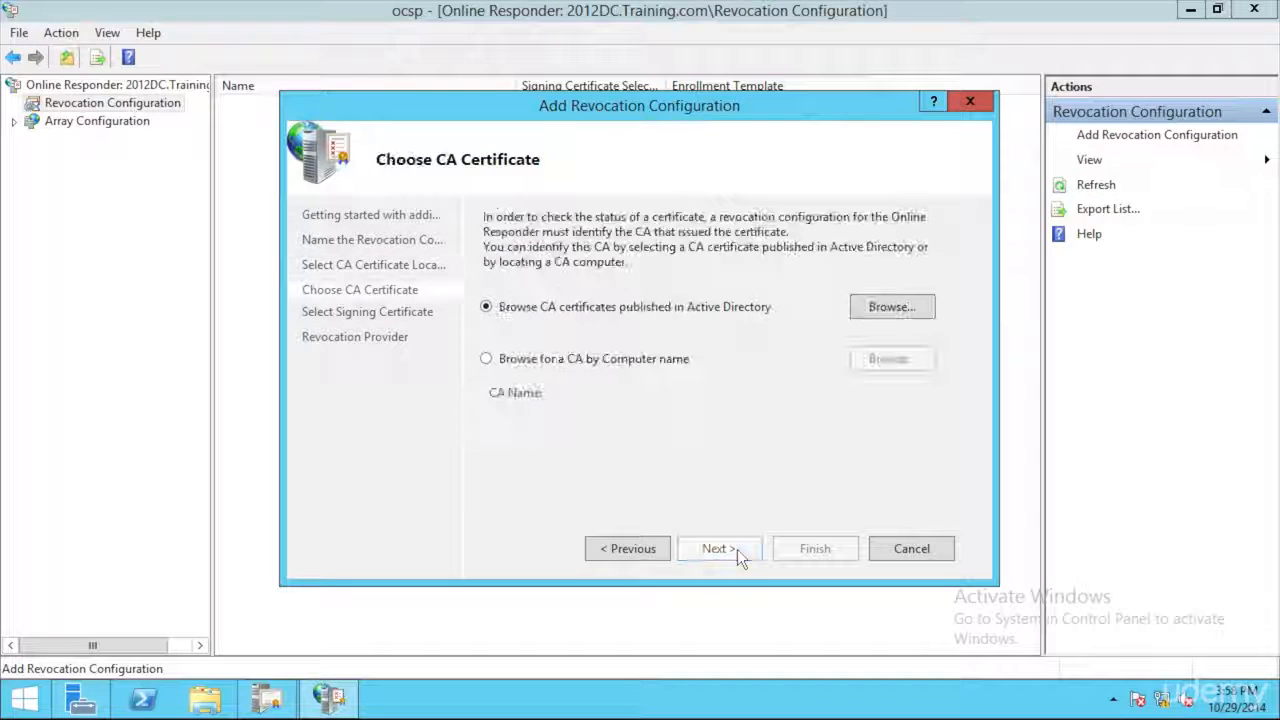
pyautogui.click(887, 314)
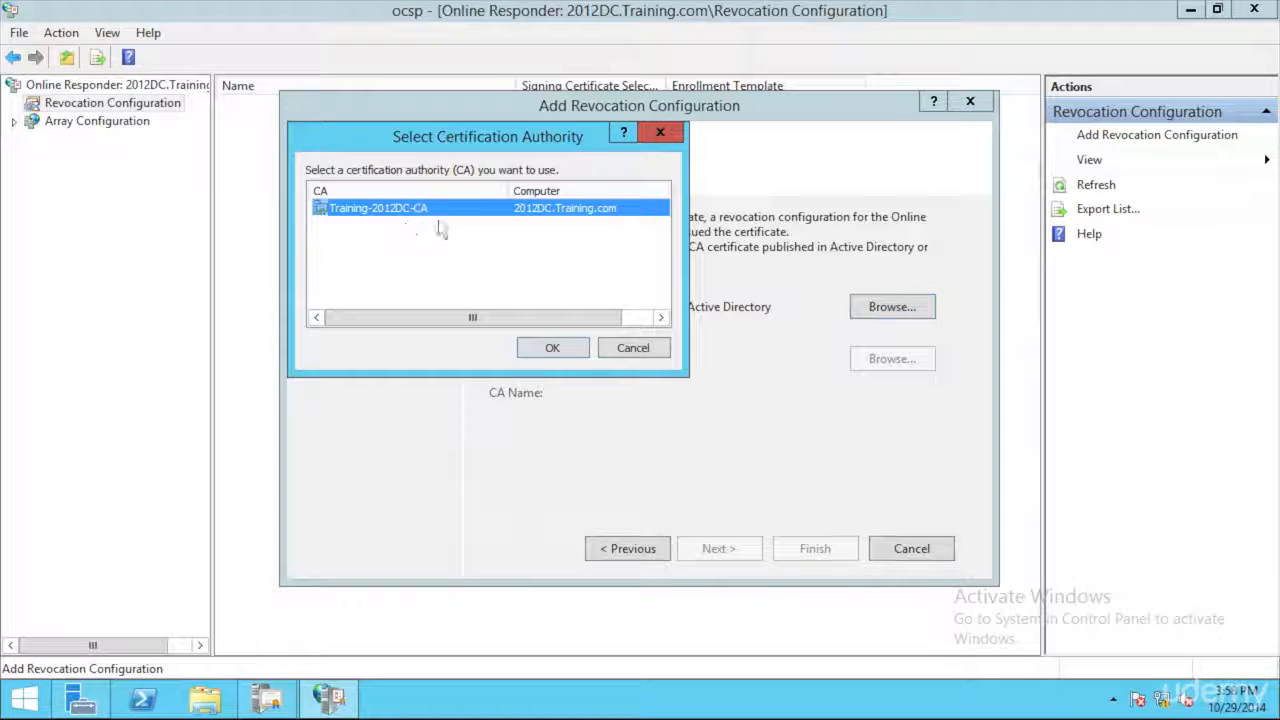
pyautogui.click(558, 350)
pyautogui.click(728, 549)
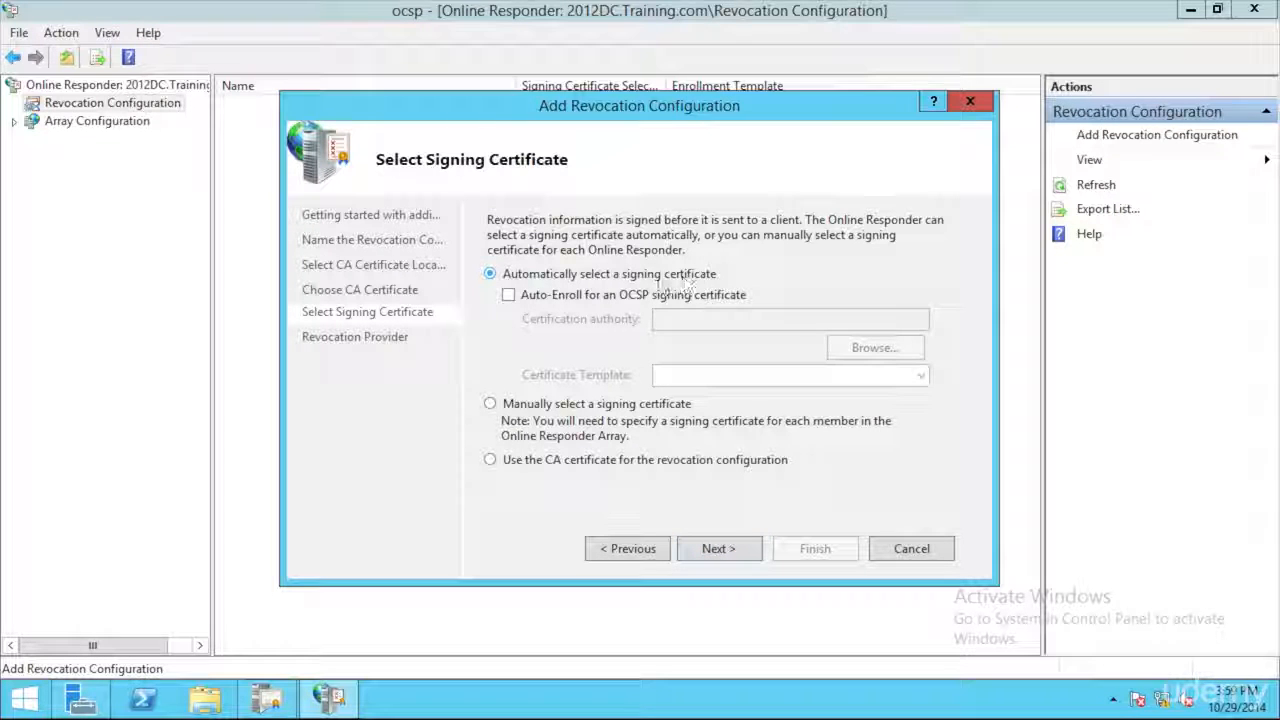
pyautogui.click(718, 549)
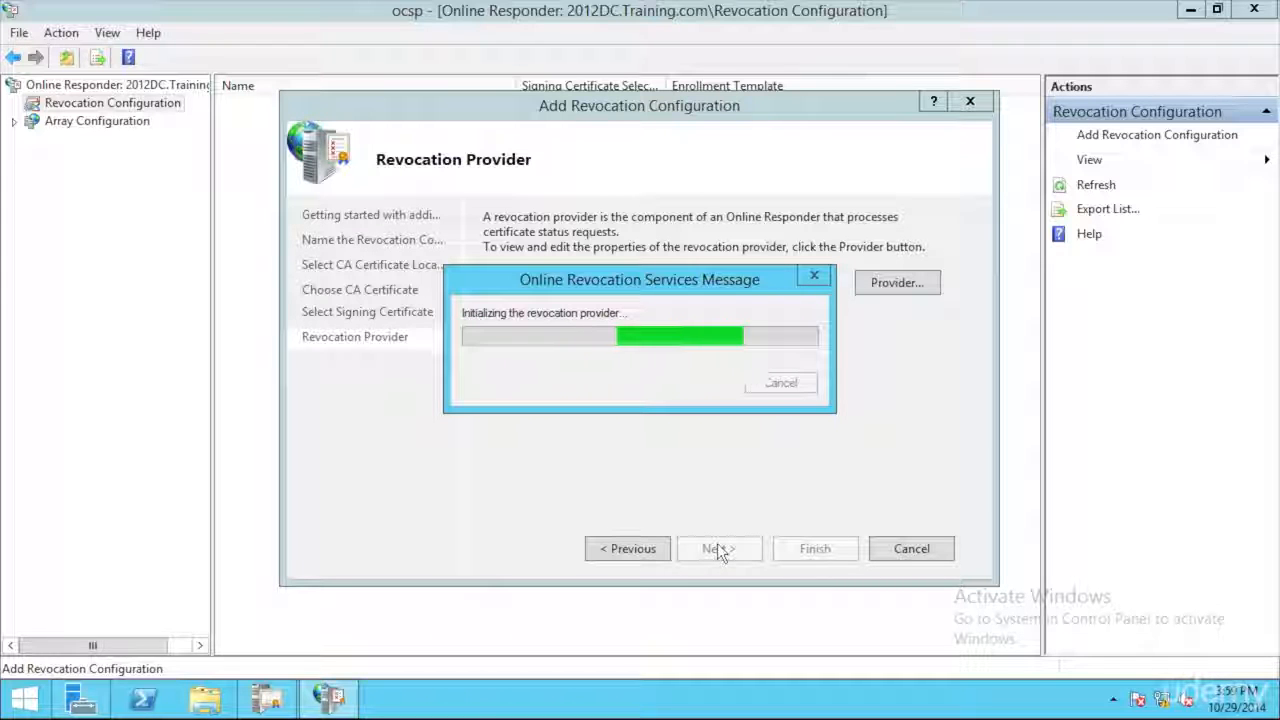
pyautogui.click(644, 549)
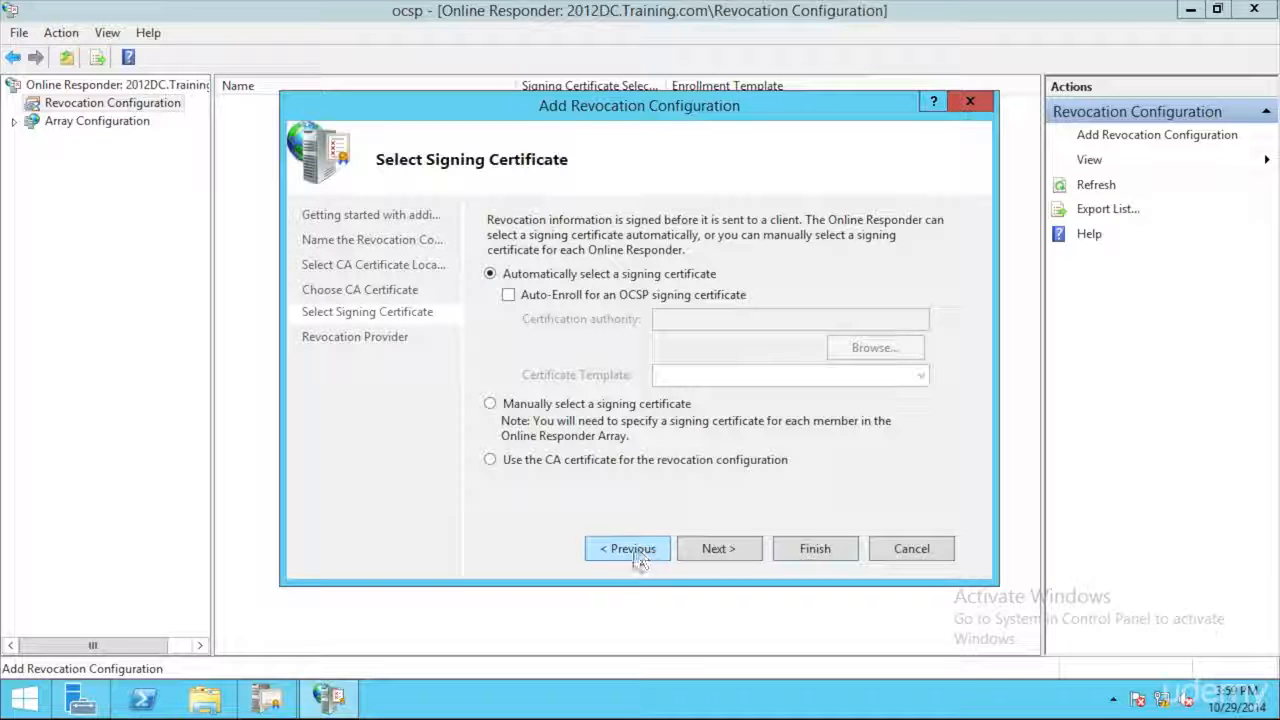
pyautogui.click(628, 548)
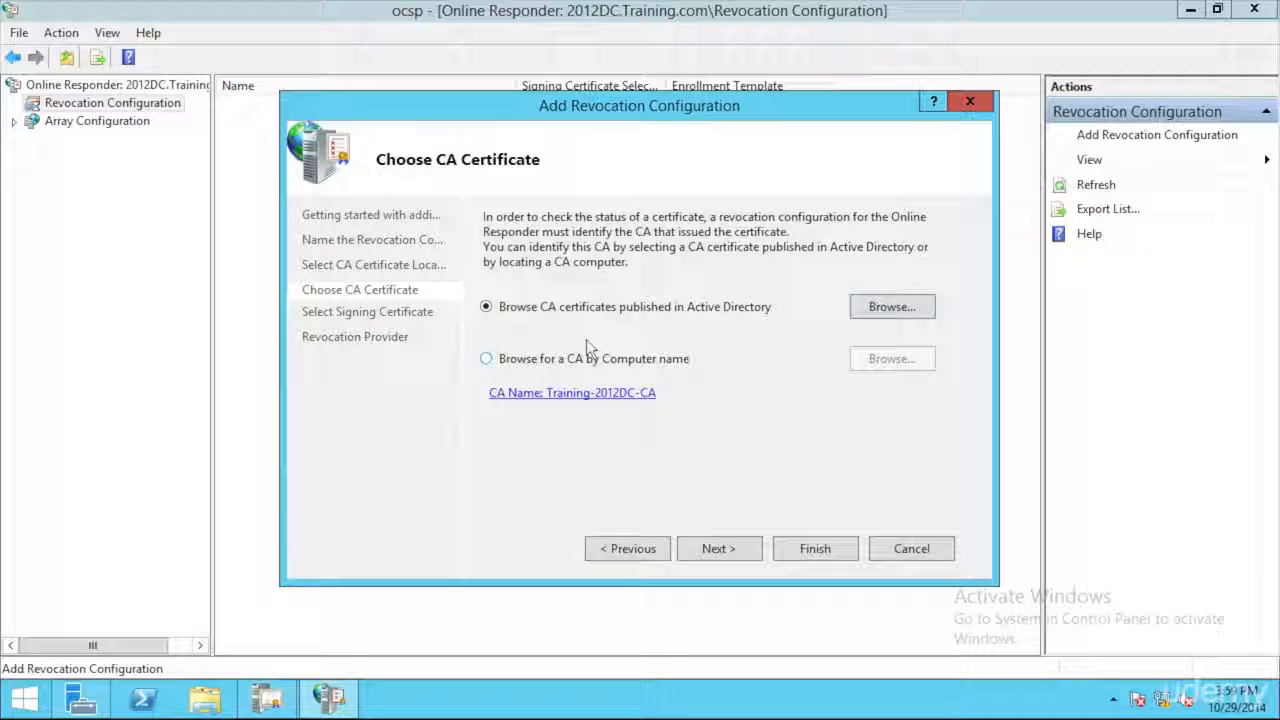
pyautogui.click(712, 552)
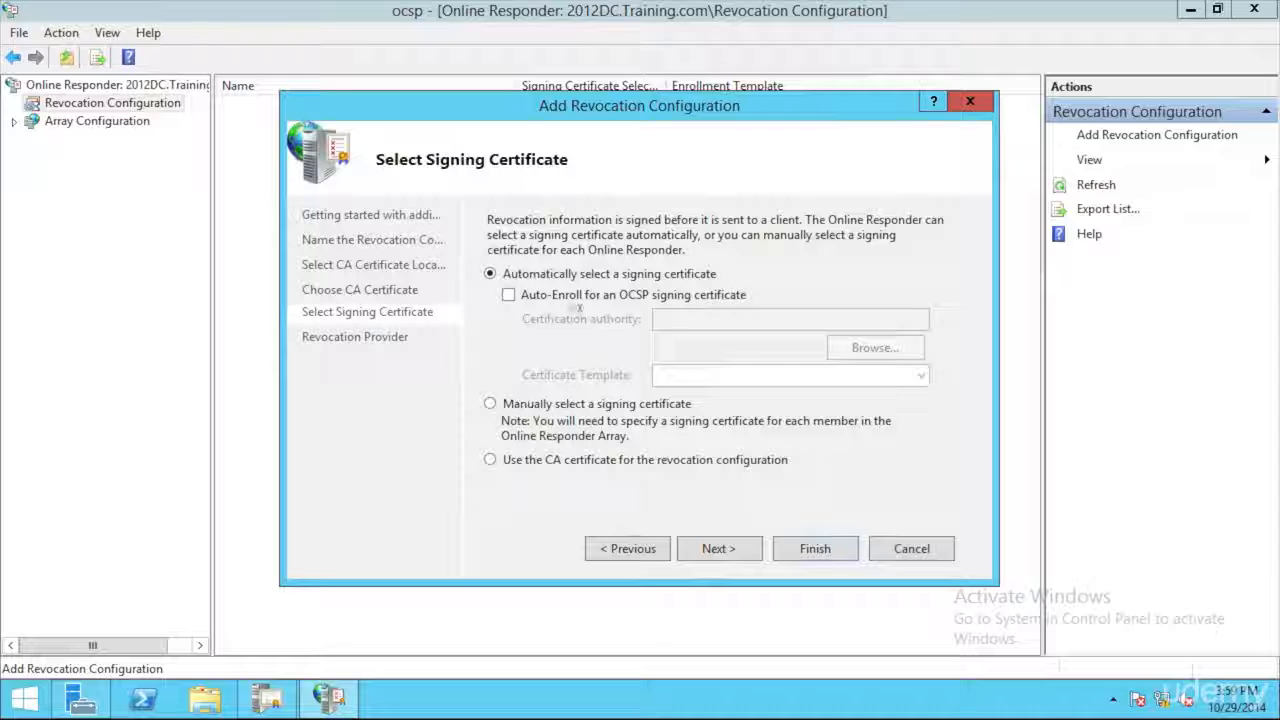
# Step: Enable auto-enrollment for an OCSP signing certificate and select Training-2012DC-CA as its certification authority
pyautogui.click(509, 296)
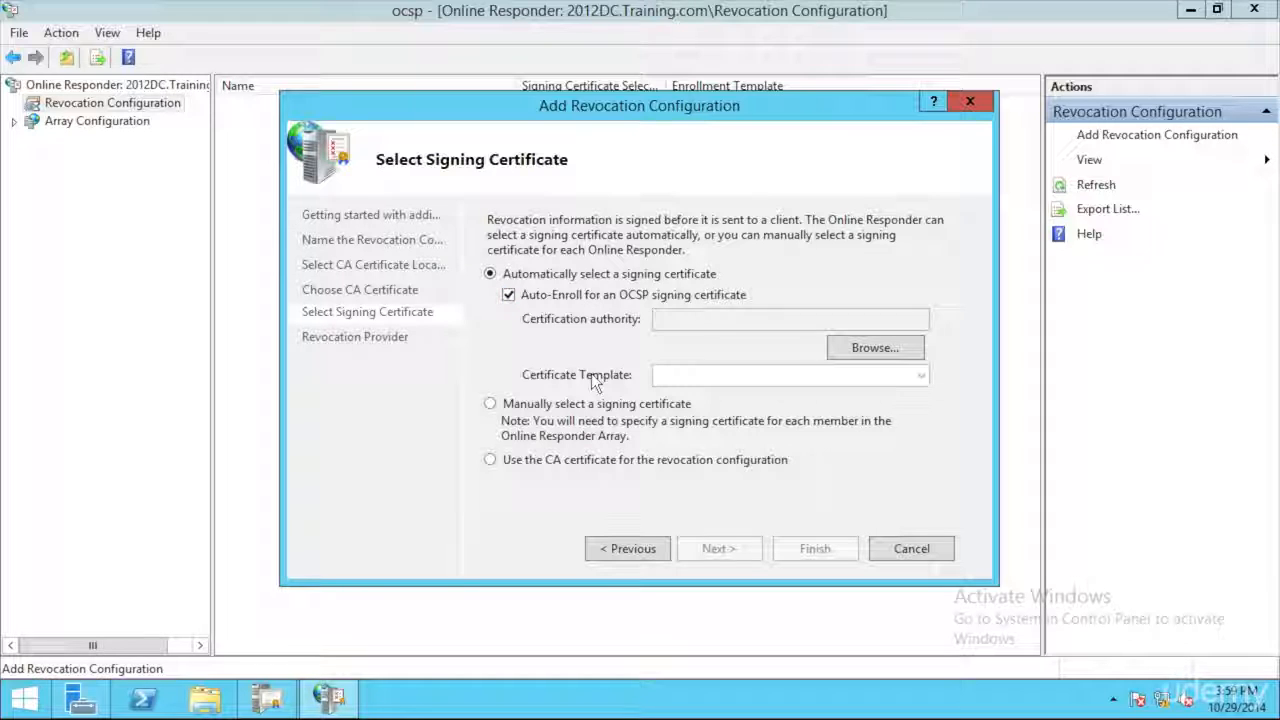
pyautogui.click(858, 351)
pyautogui.click(547, 347)
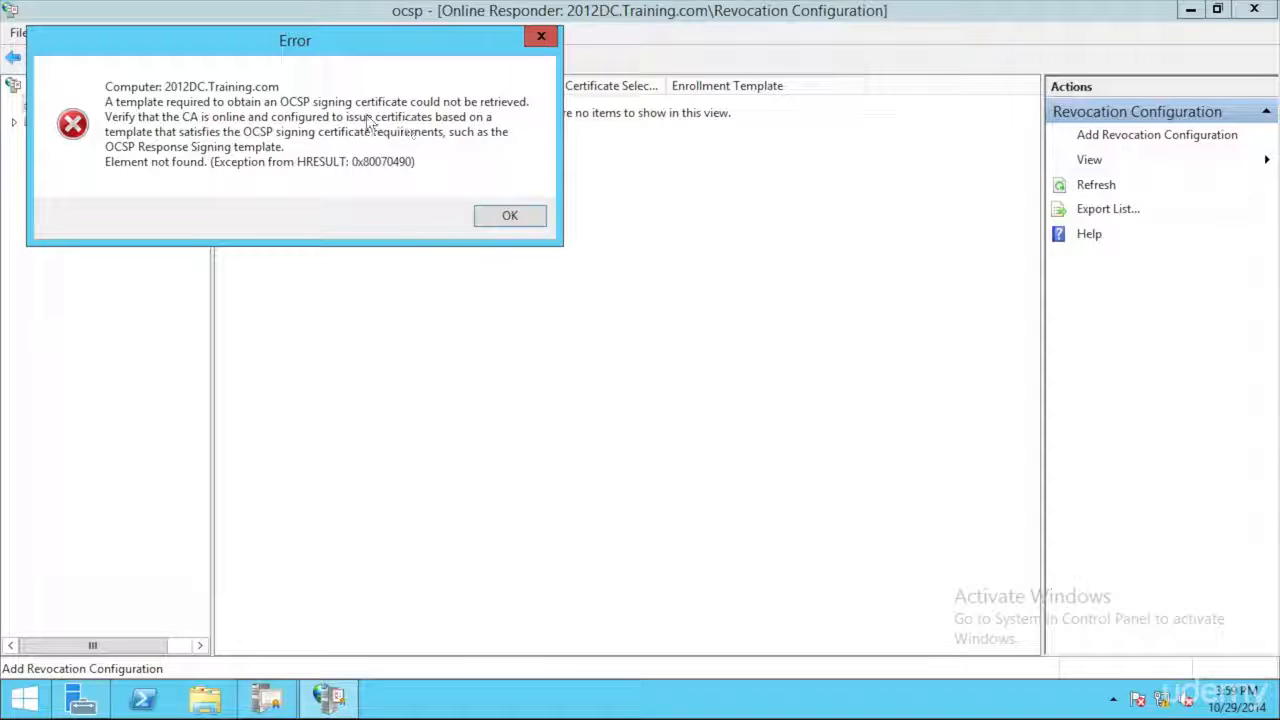
pyautogui.click(509, 218)
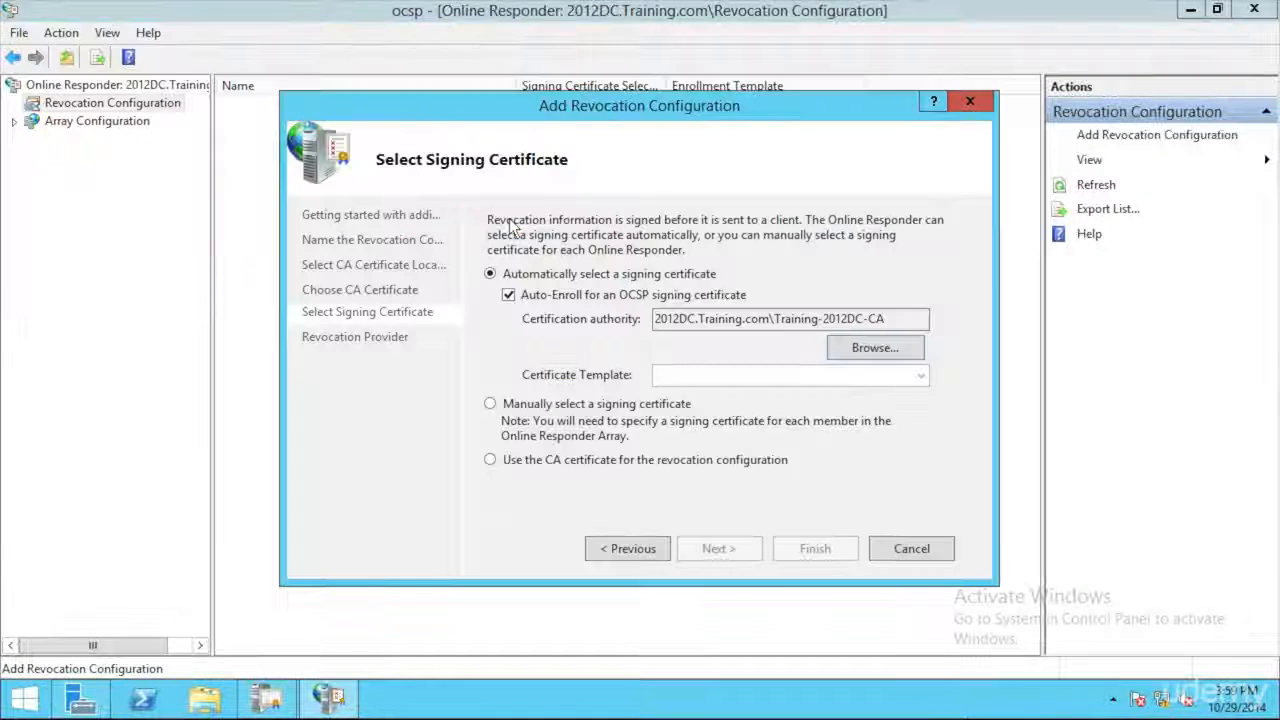
# Step: Switch to the Certification Authority console, open the certificate template management console and look up the OCSP Response Signing template's available actions
pyautogui.click(266, 703)
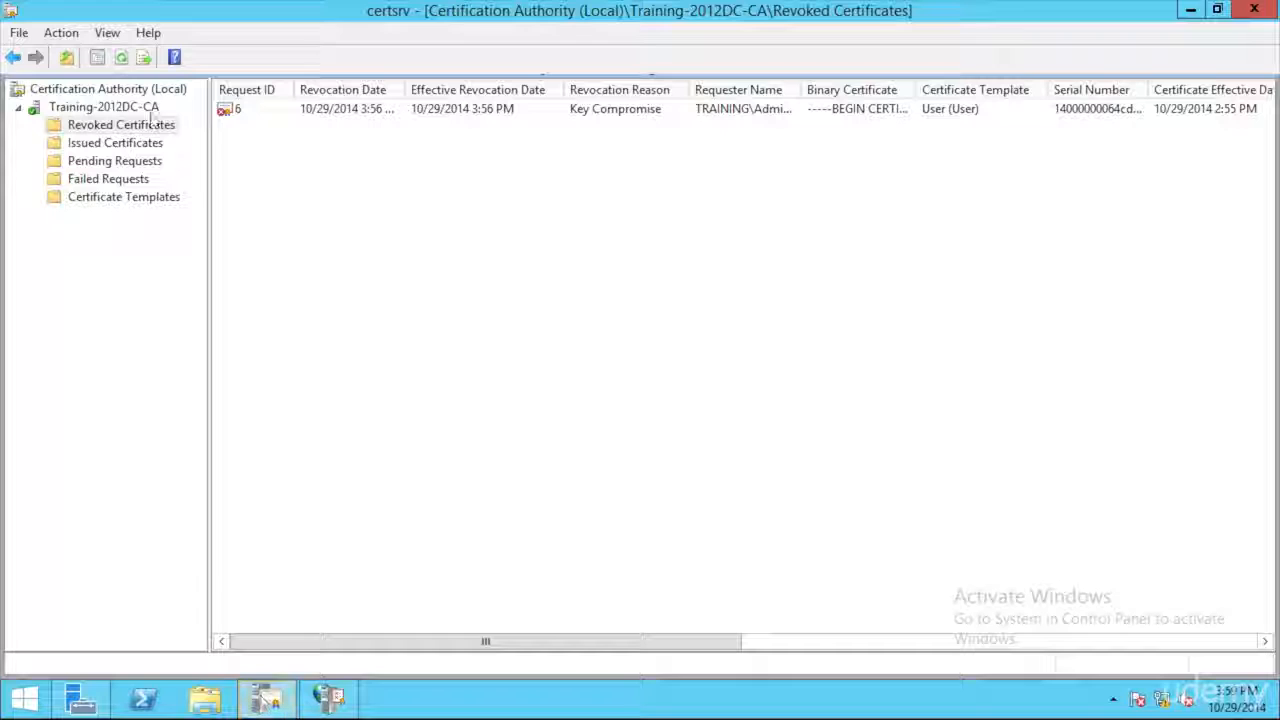
pyautogui.click(116, 197)
pyautogui.rightClick(346, 430)
pyautogui.click(400, 441)
pyautogui.click(310, 297)
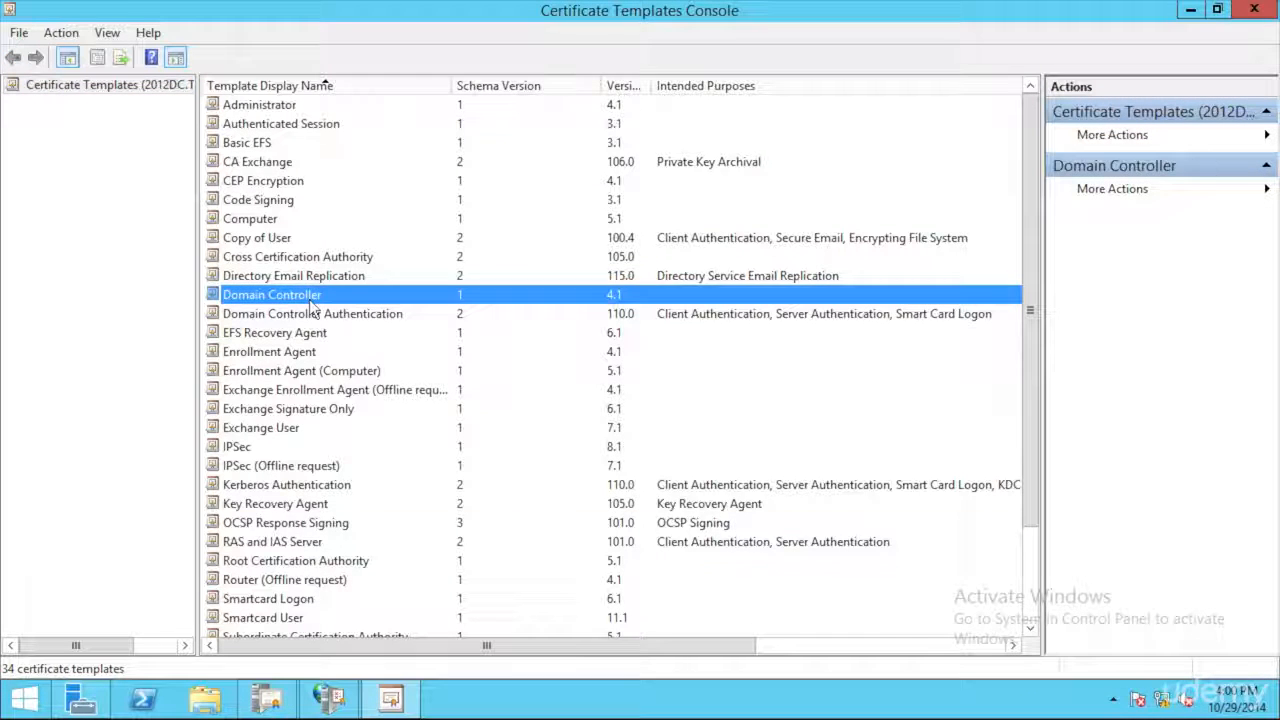
pyautogui.press('o')
pyautogui.rightClick(314, 528)
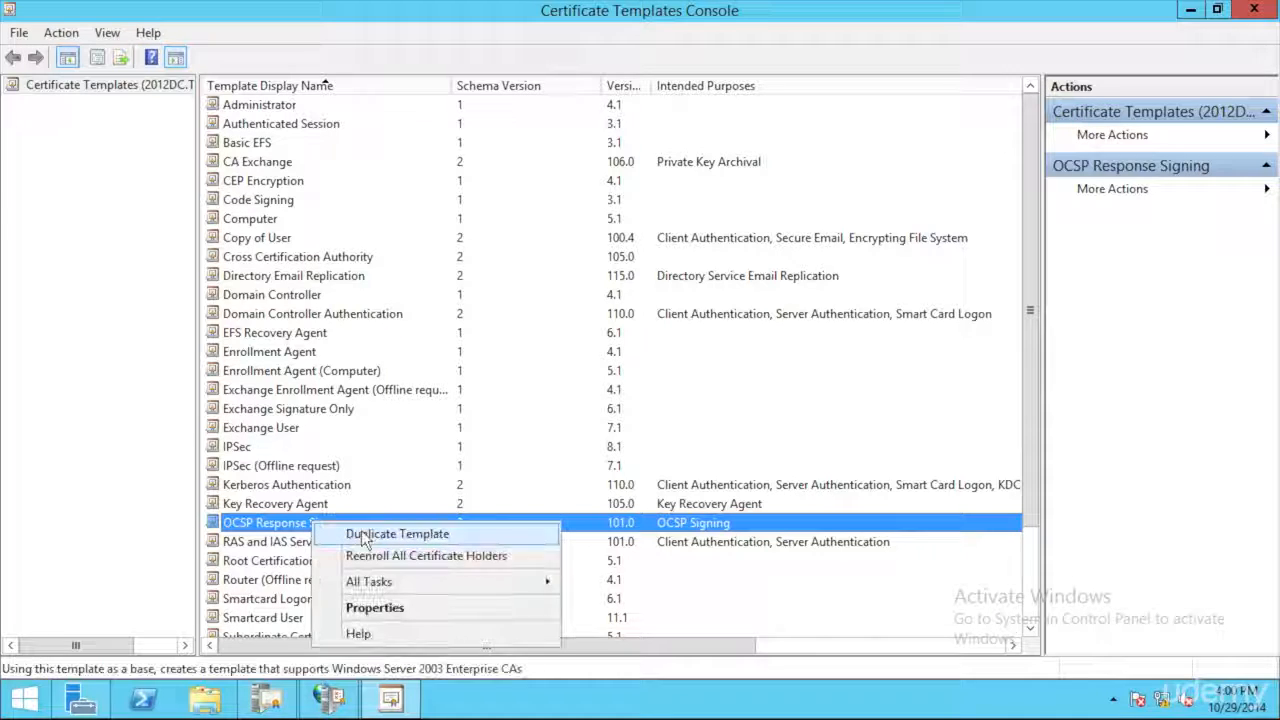
# Step: Return to the Certification Authority's certificate templates and enable OCSP Response Signing as a template to issue
pyautogui.click(120, 202)
pyautogui.hotkey('alt', 'Tab')
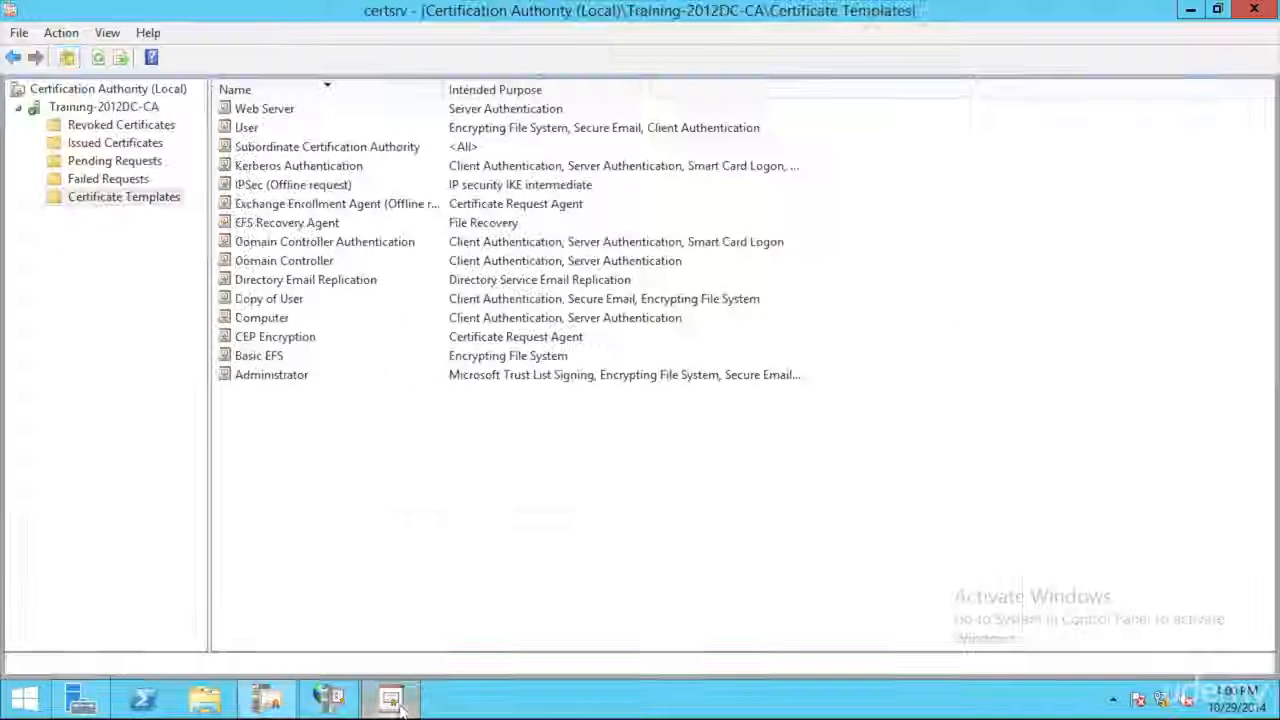
pyautogui.rightClick(365, 430)
pyautogui.moveTo(447, 467)
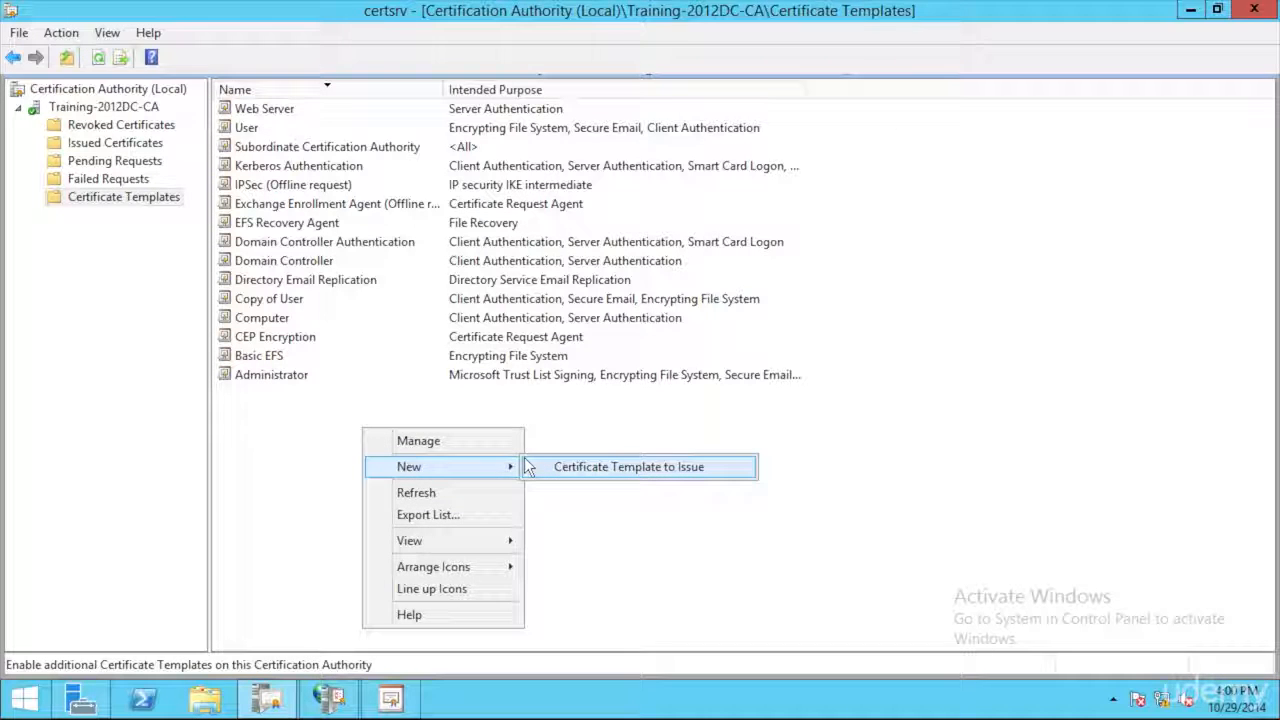
pyautogui.click(560, 467)
pyautogui.click(443, 348)
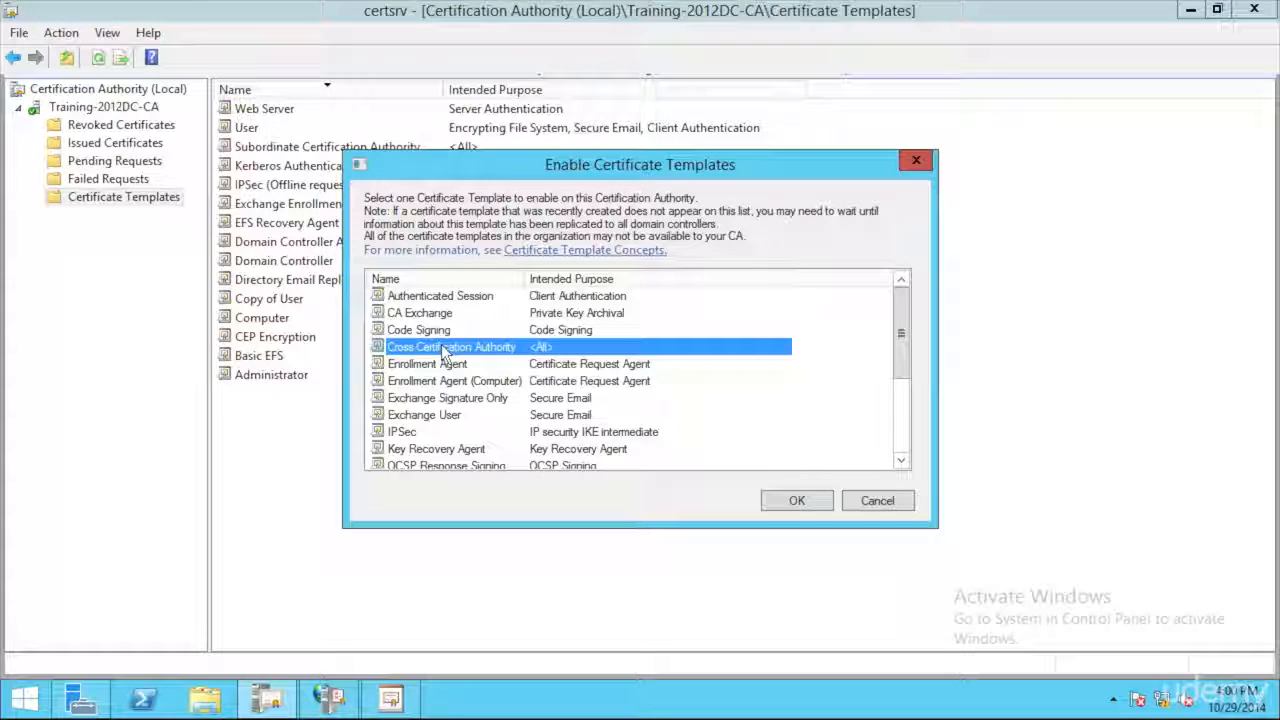
pyautogui.scroll(-3, 443, 350)
pyautogui.click(445, 332)
pyautogui.click(800, 500)
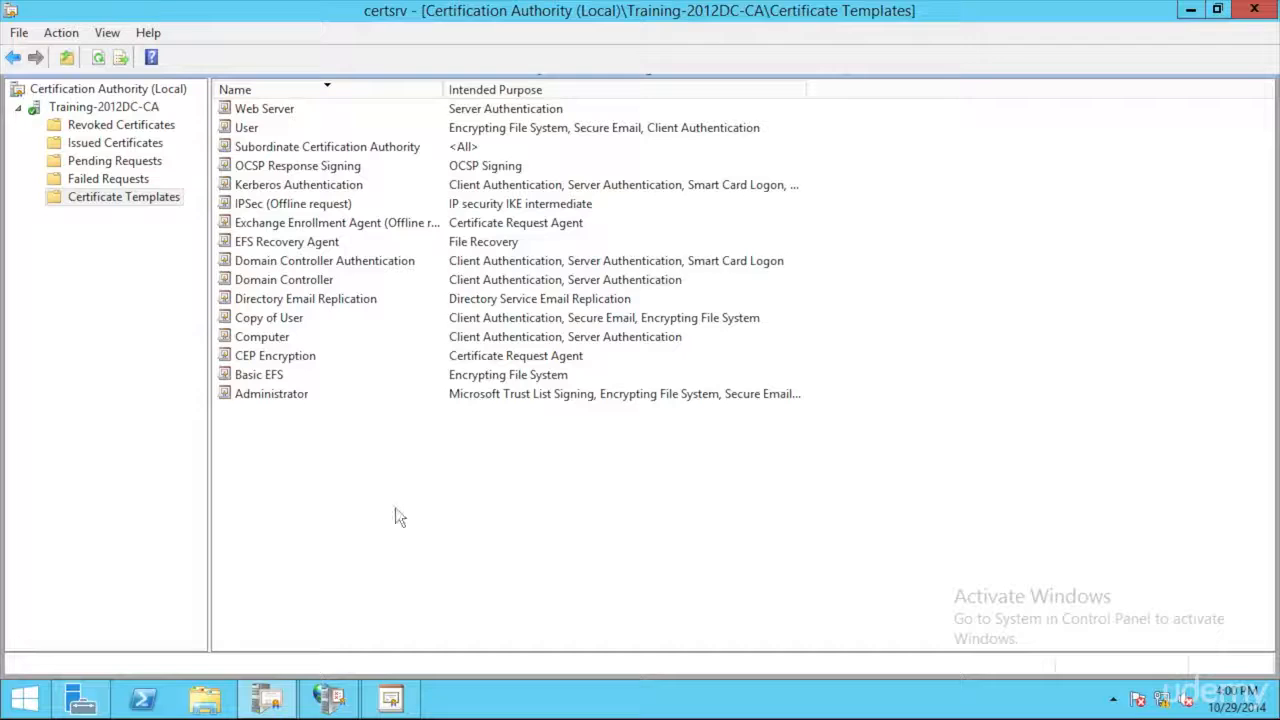
# Step: Switch back to the Online Responder wizard, reselect Training-2012DC-CA for the signing certificate and set the certificate template to OCSPResponseSigning
pyautogui.hotkey('alt', 'Tab')
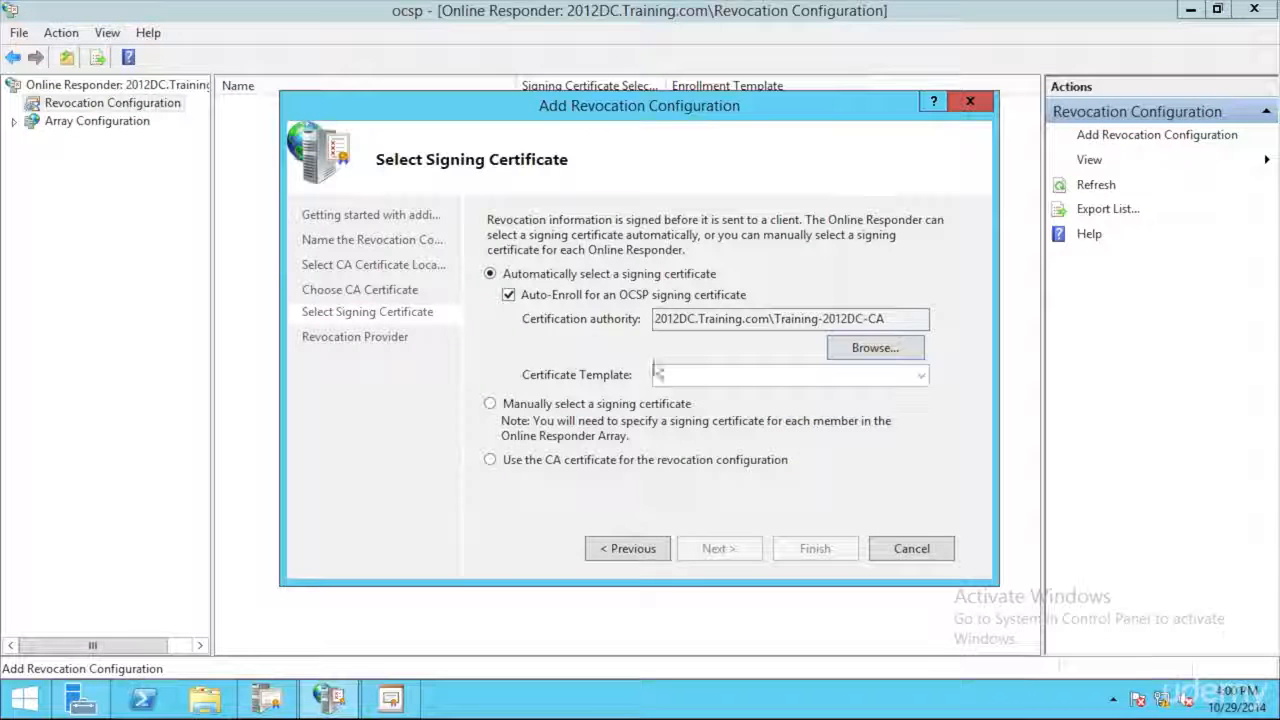
pyautogui.click(880, 350)
pyautogui.click(553, 350)
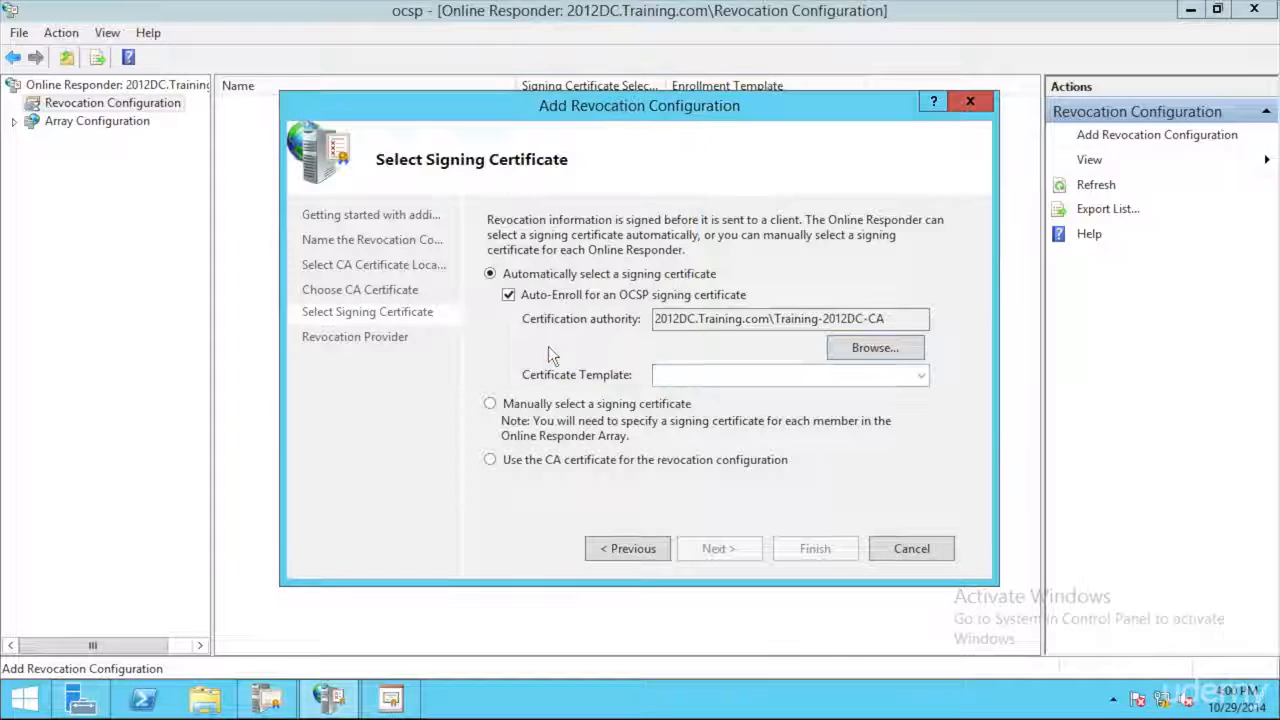
pyautogui.click(850, 378)
pyautogui.click(852, 391)
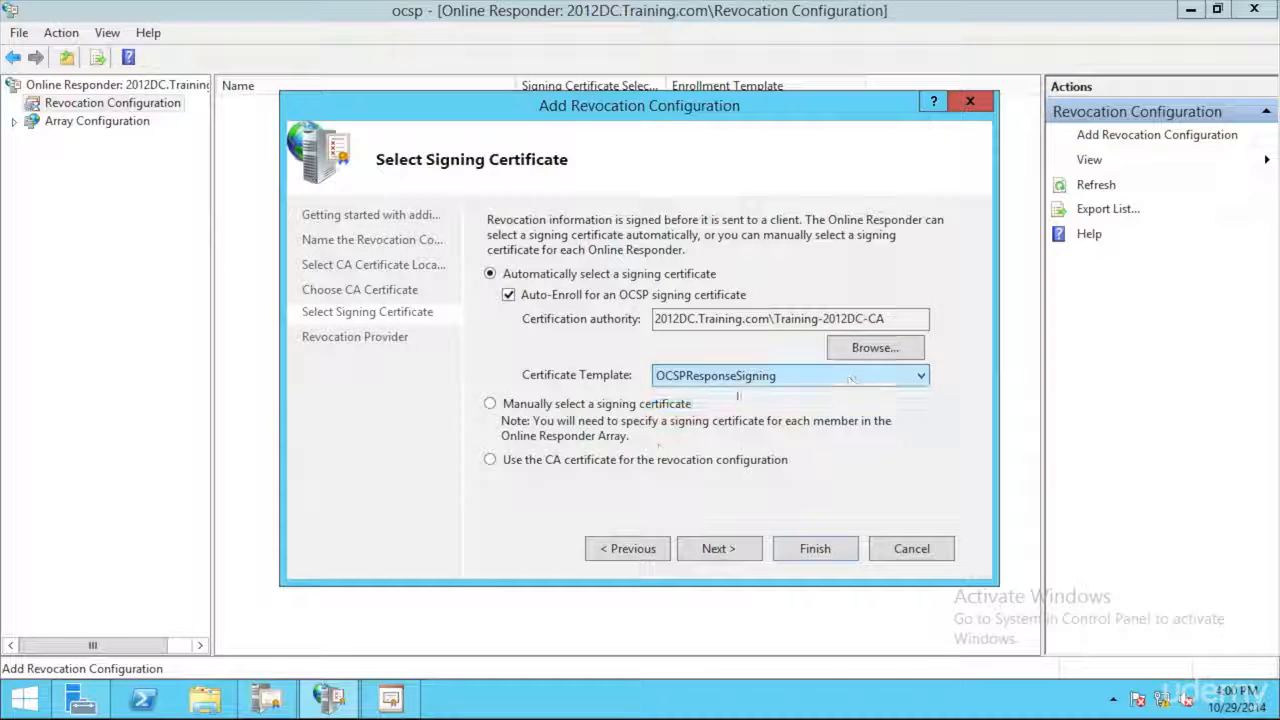
# Step: Check the revocation provider and signing certificate pages, and finish adding the revocation configuration
pyautogui.click(722, 550)
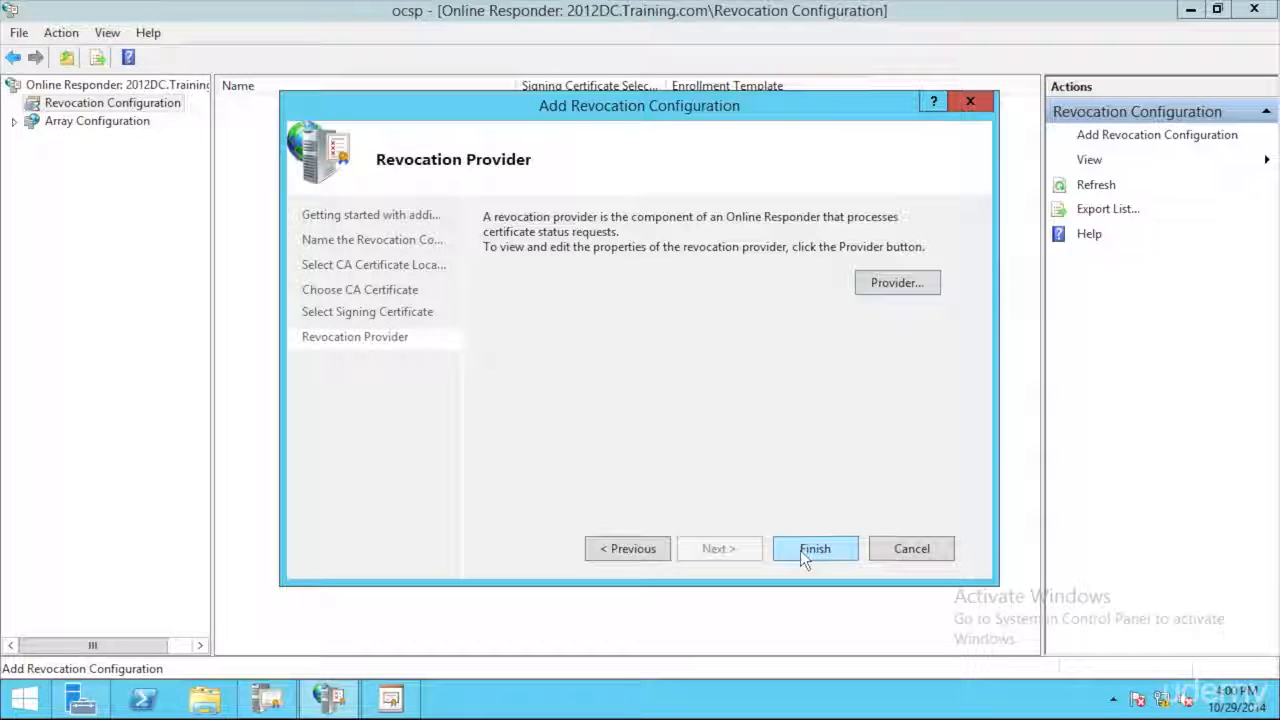
pyautogui.click(626, 550)
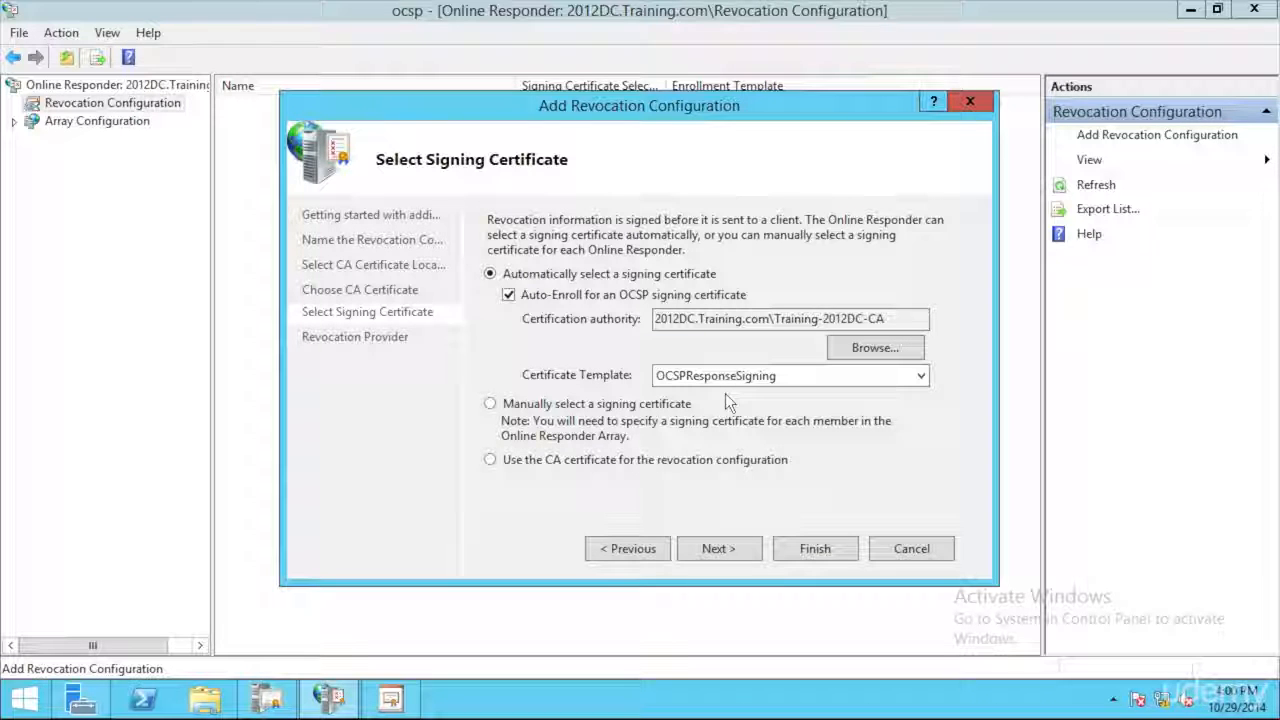
pyautogui.click(797, 549)
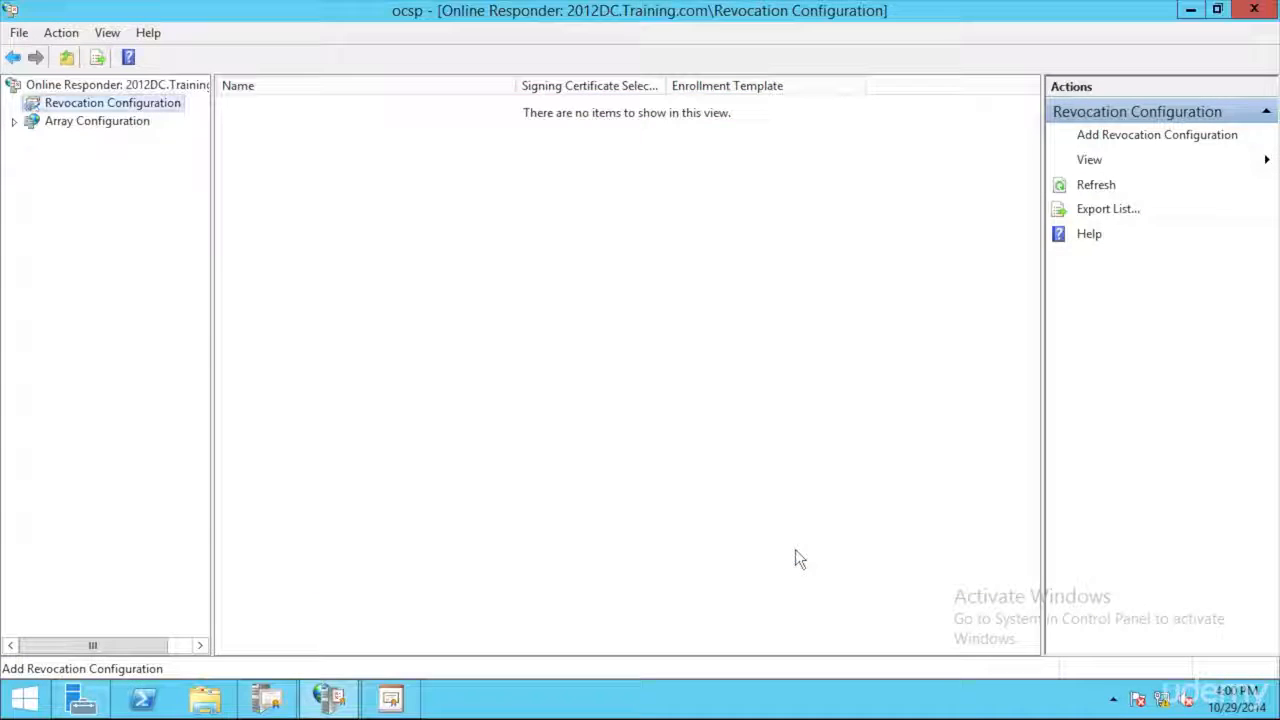